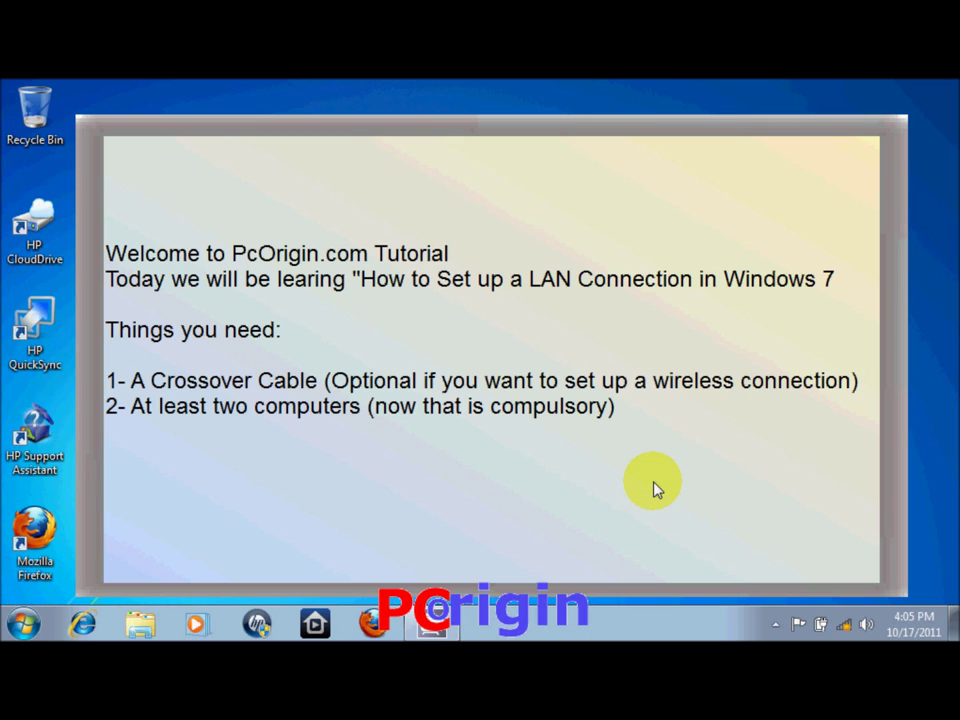
Dismiss the tutorial note and open Properties for Computer from the Start menu
{"action": "left_click", "coordinate": [655, 488]}
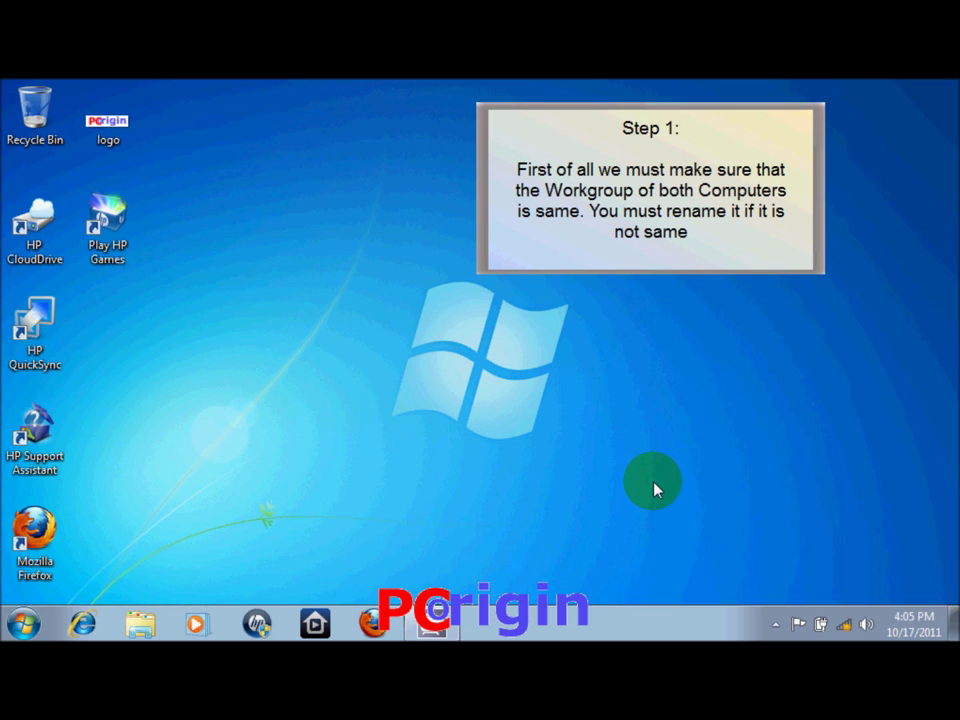
{"action": "left_click", "coordinate": [22, 624]}
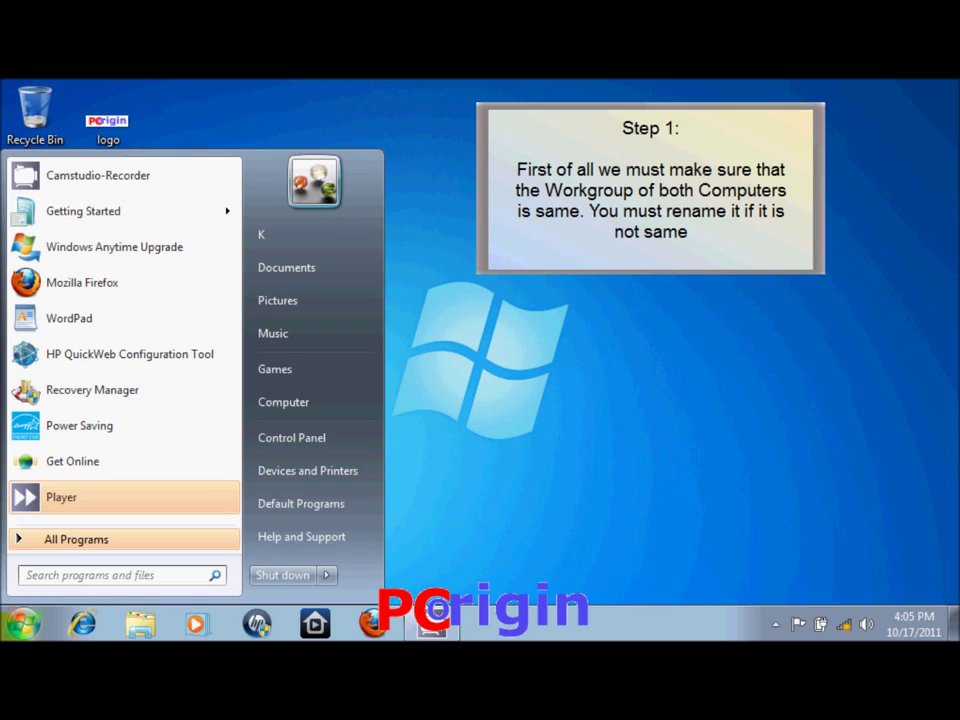
{"action": "right_click", "coordinate": [305, 404]}
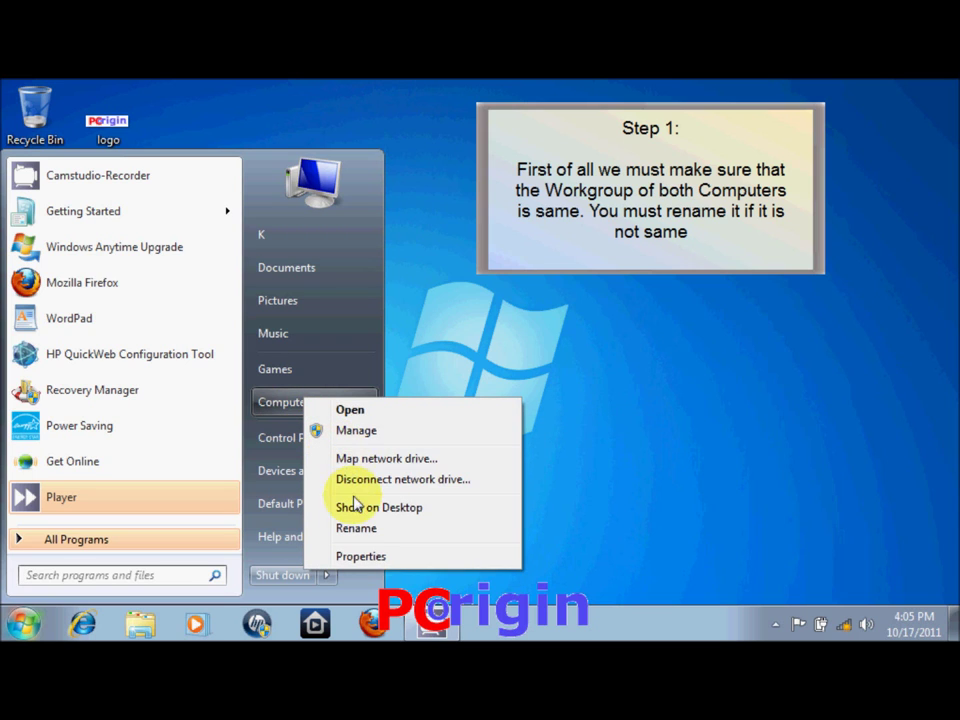
{"action": "left_click", "coordinate": [379, 560]}
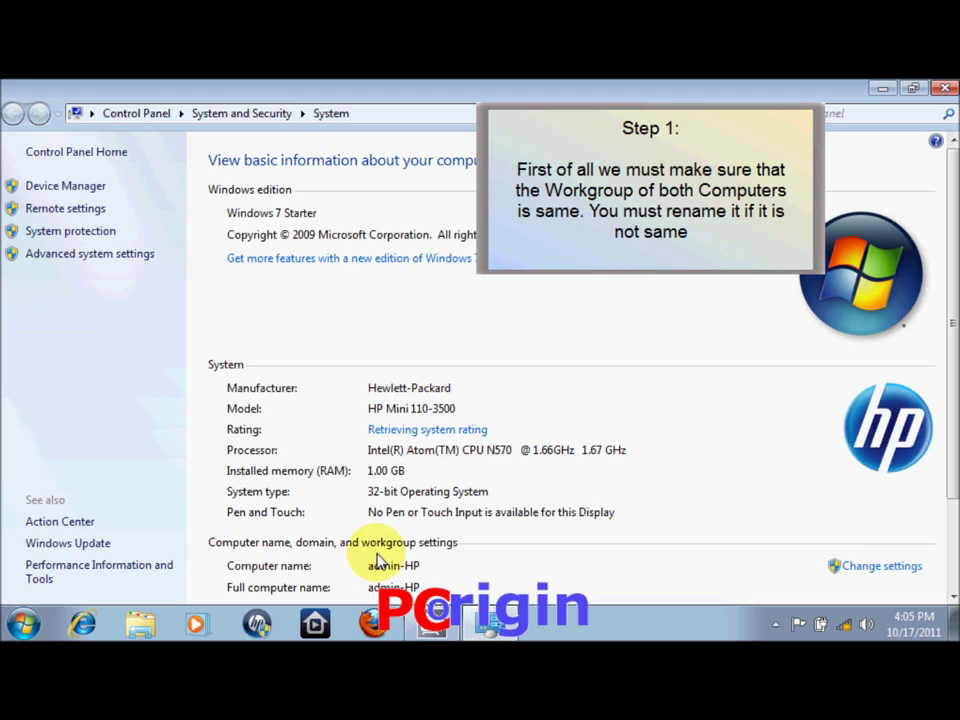
Check the computer's workgroup reads WORKGROUP, leave it unchanged, and close System Properties
{"action": "left_click", "coordinate": [848, 568]}
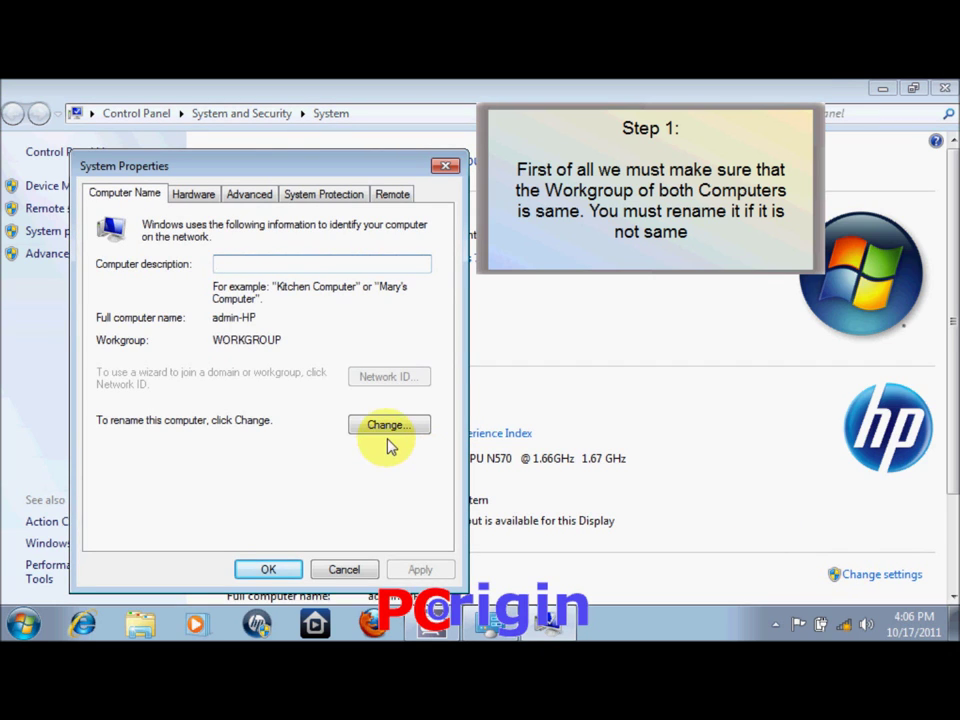
{"action": "left_click", "coordinate": [389, 426]}
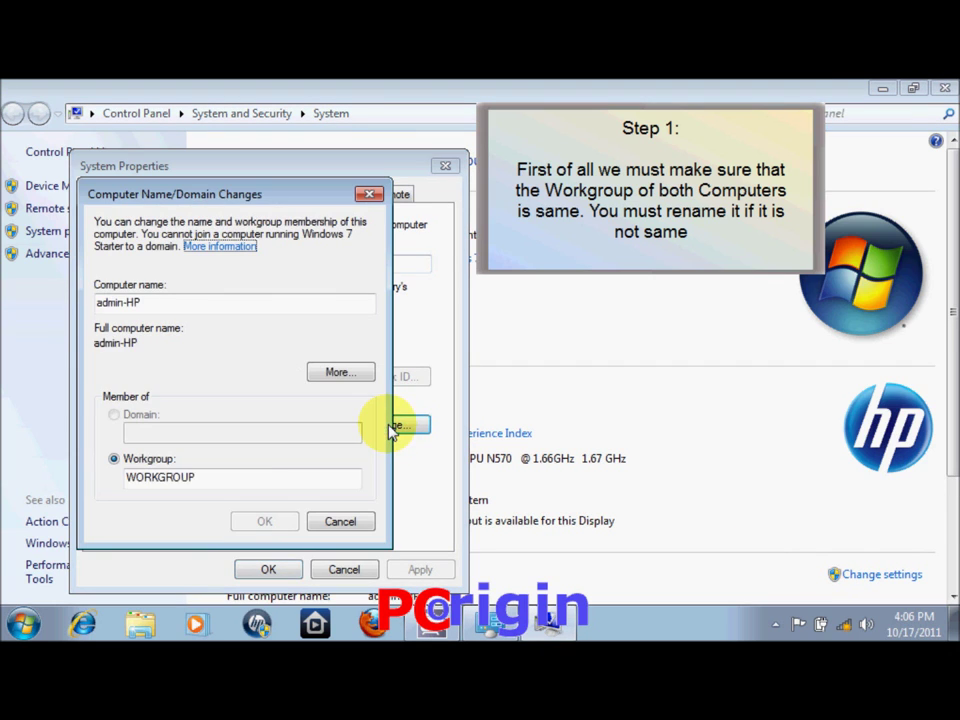
{"action": "left_click", "coordinate": [223, 481]}
{"action": "left_click_drag", "start_coordinate": [224, 483], "coordinate": [118, 480]}
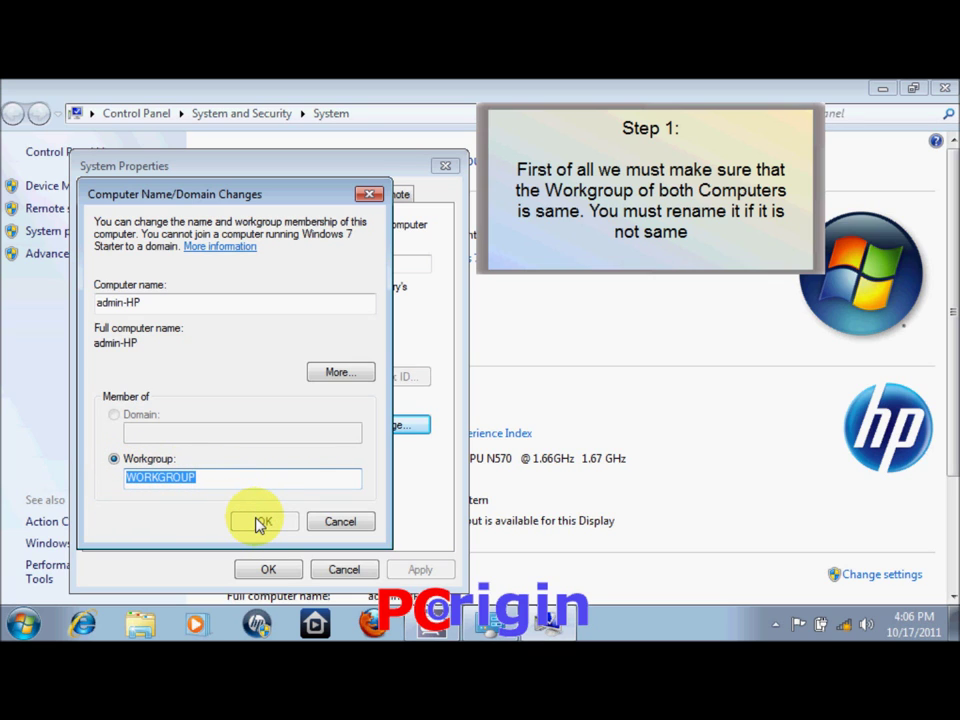
{"action": "key", "text": "Escape"}
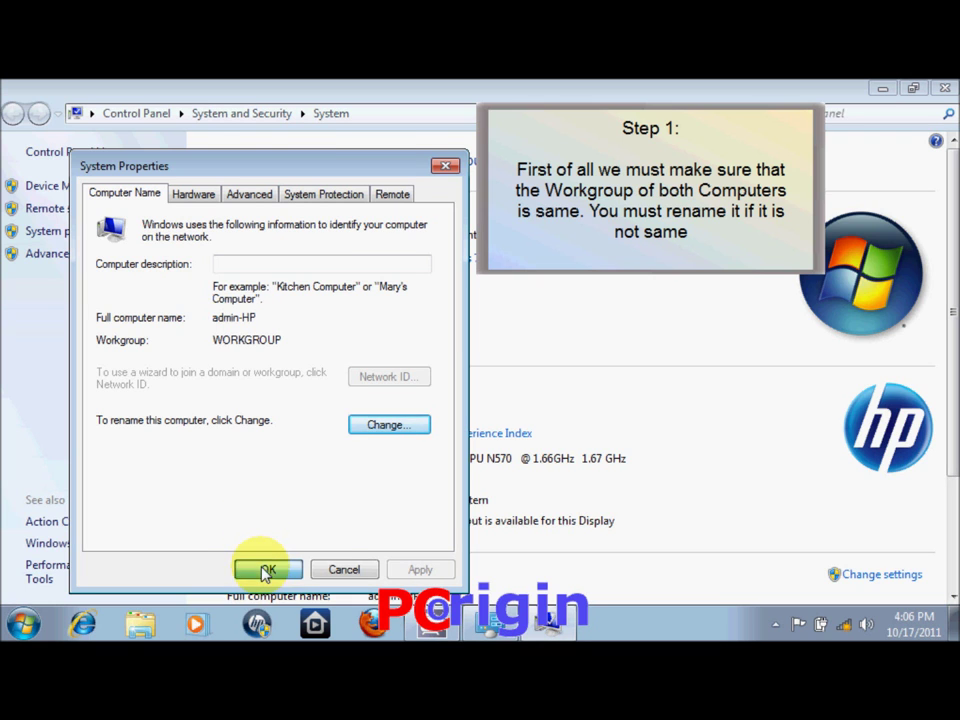
{"action": "left_click", "coordinate": [267, 570]}
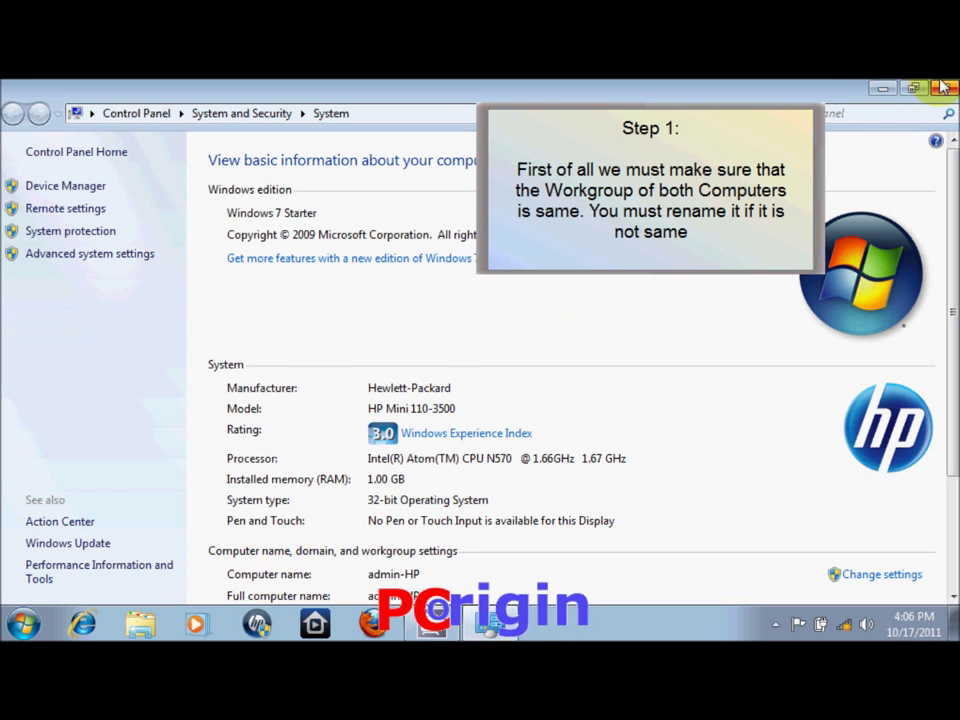
Close the System window and reach network status and tasks through Control Panel
{"action": "left_click", "coordinate": [940, 88]}
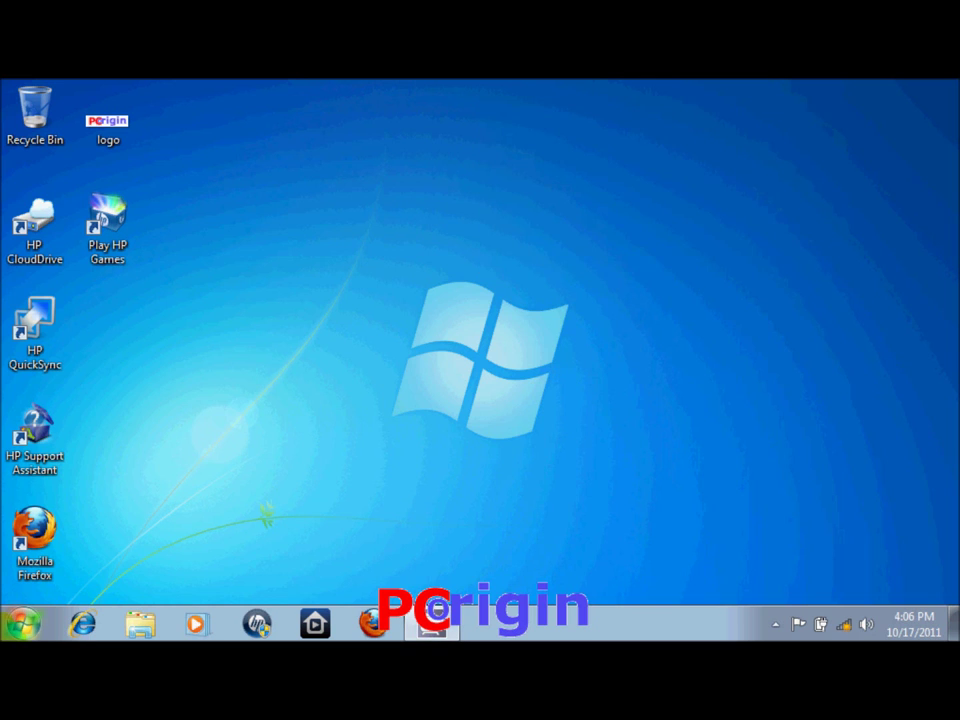
{"action": "left_click", "coordinate": [22, 624]}
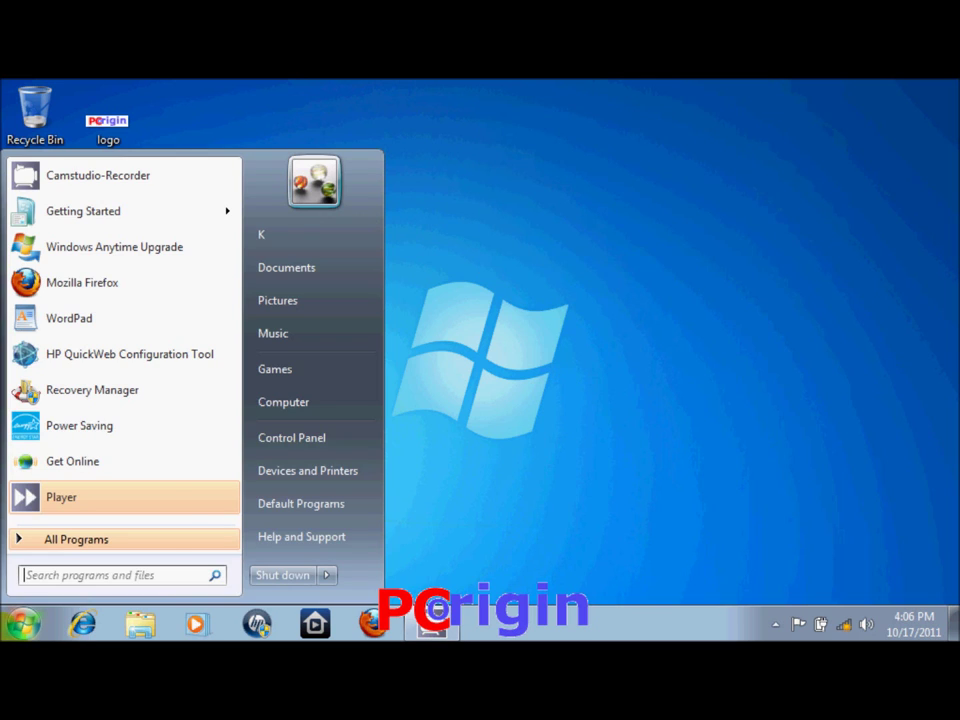
{"action": "left_click", "coordinate": [336, 437]}
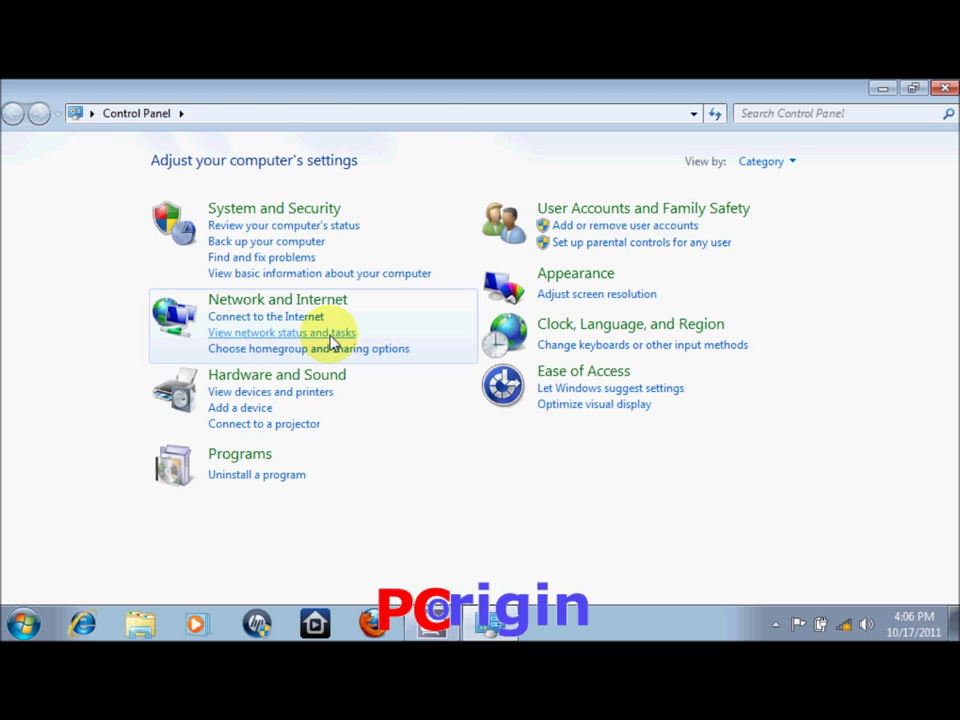
{"action": "left_click", "coordinate": [333, 336]}
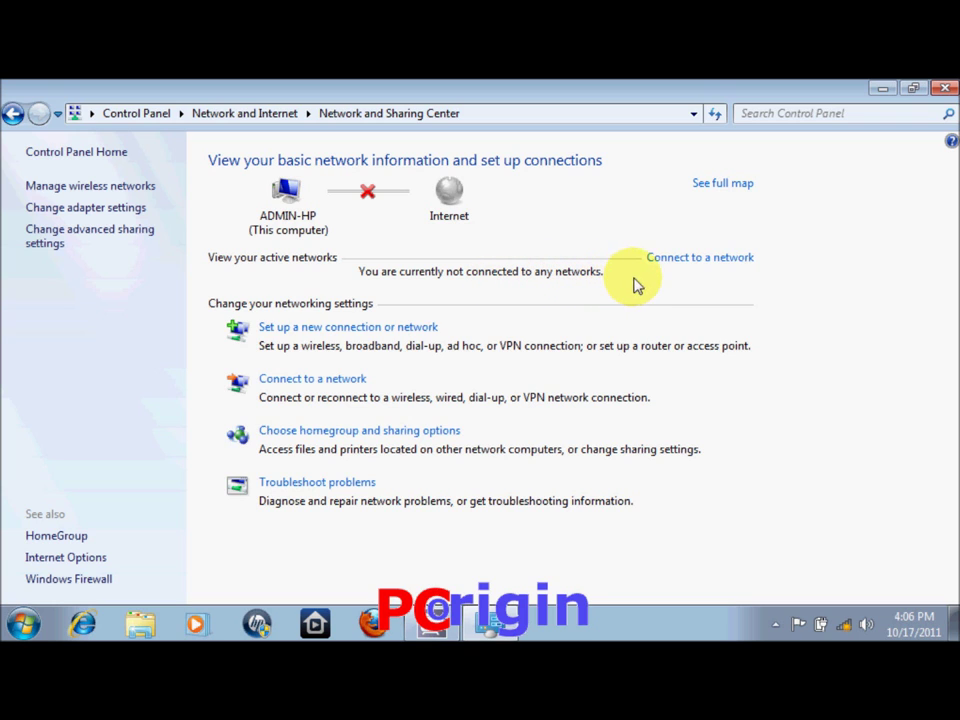
Connect to Secured Wireless Connection and view the Wireless Network Connection status
{"action": "left_click", "coordinate": [670, 262]}
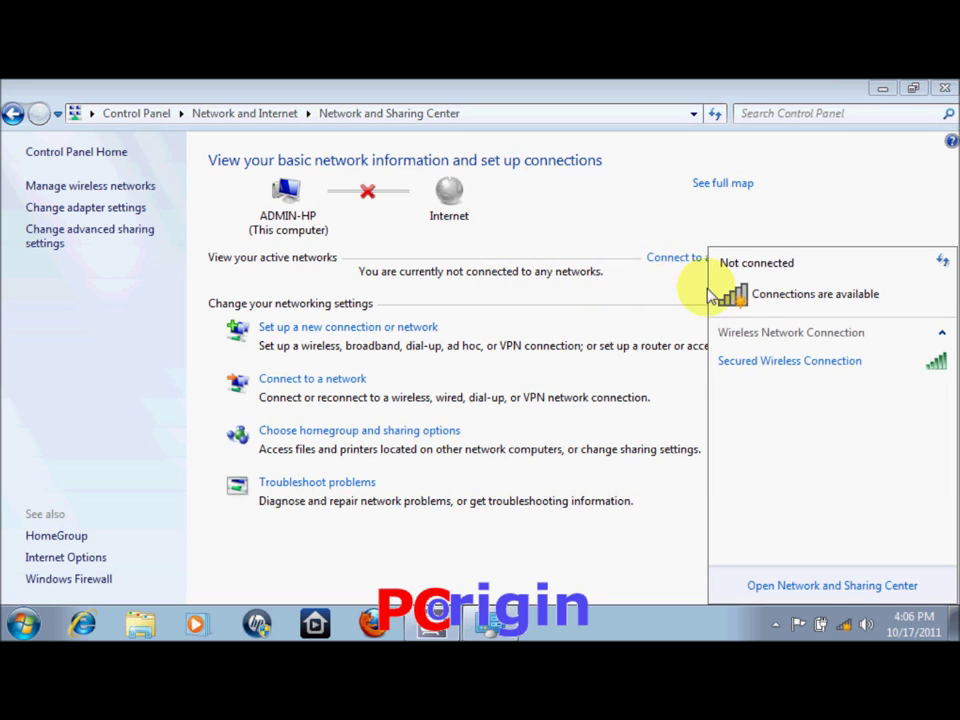
{"action": "left_click", "coordinate": [788, 366]}
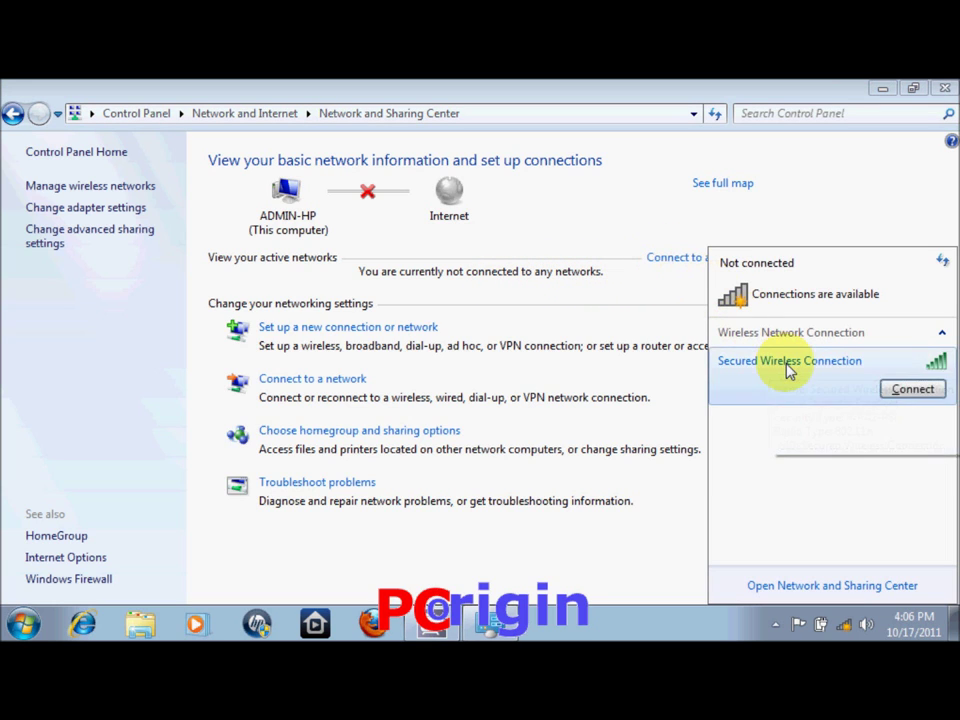
{"action": "left_click", "coordinate": [912, 390]}
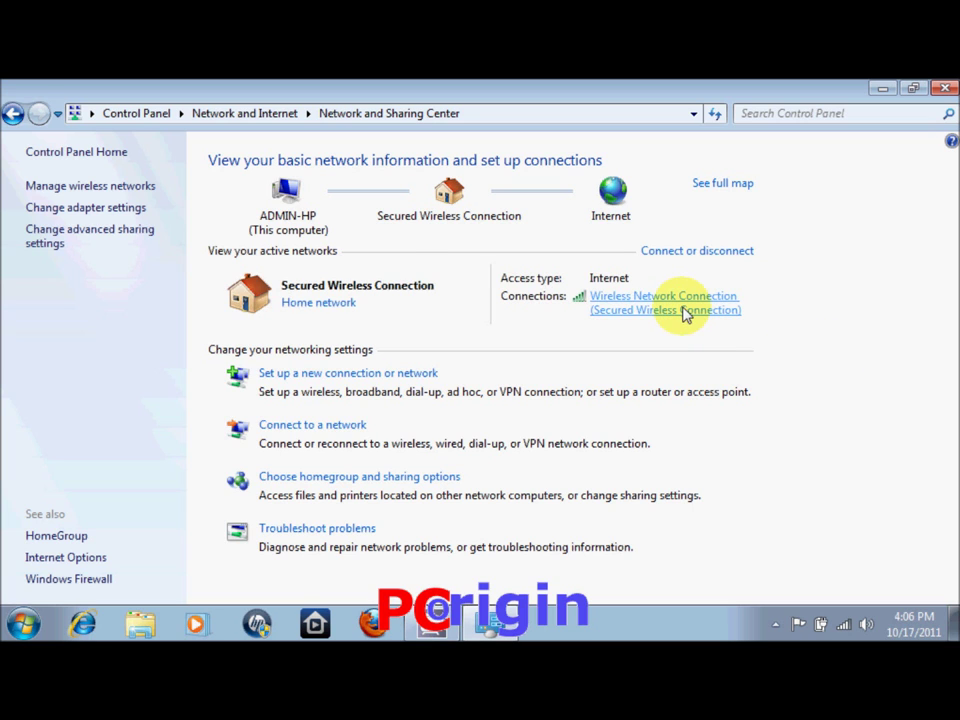
{"action": "left_click", "coordinate": [686, 314]}
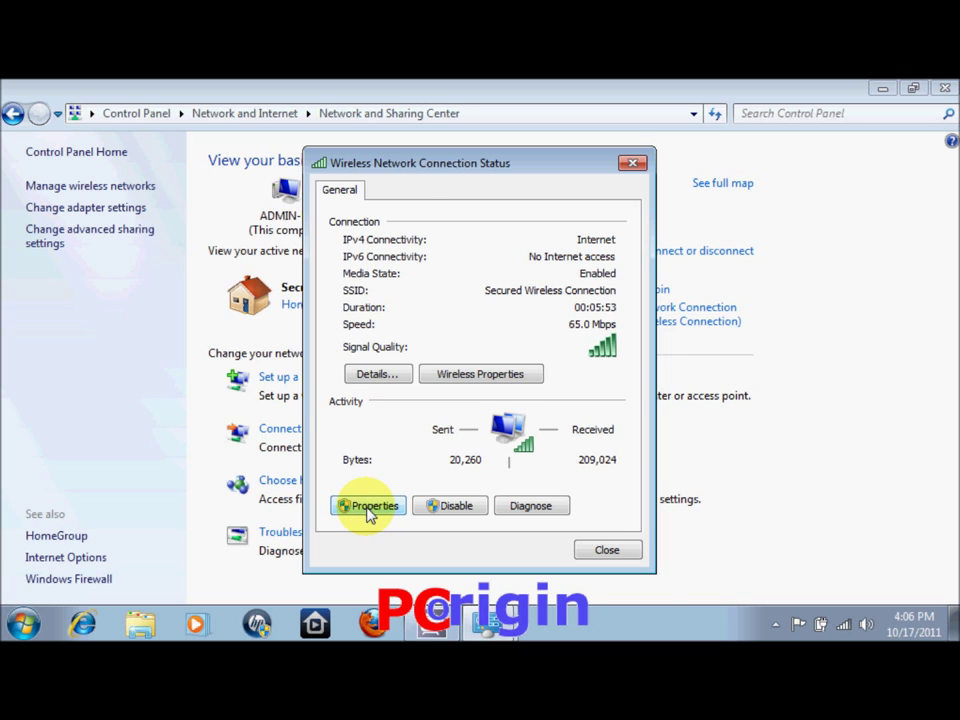
Open the wireless connection's Internet Protocol Version 4 (TCP/IPv4) properties
{"action": "left_click", "coordinate": [371, 511]}
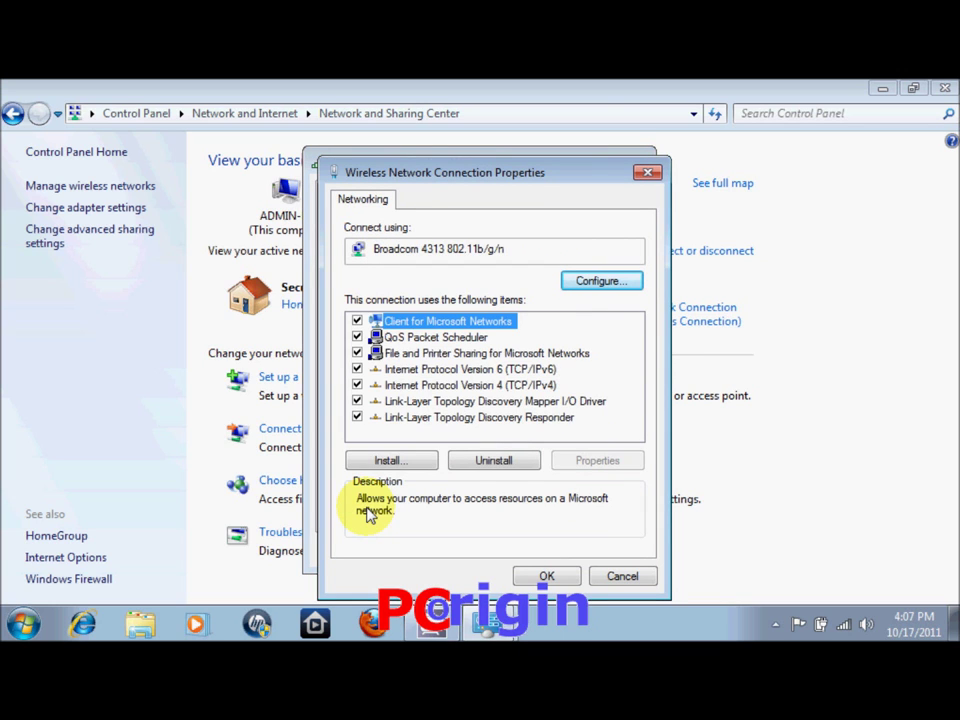
{"action": "double_click", "coordinate": [459, 390]}
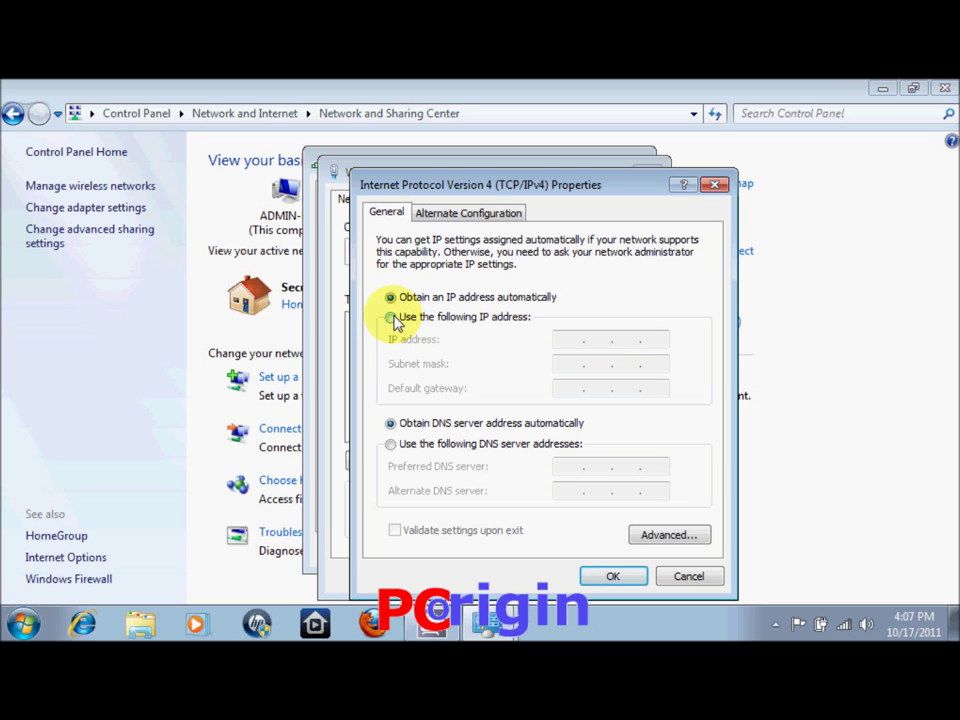
Switch to a fixed IP address 192.168.1.4 with subnet mask 255.255.255.0
{"action": "left_click", "coordinate": [392, 318]}
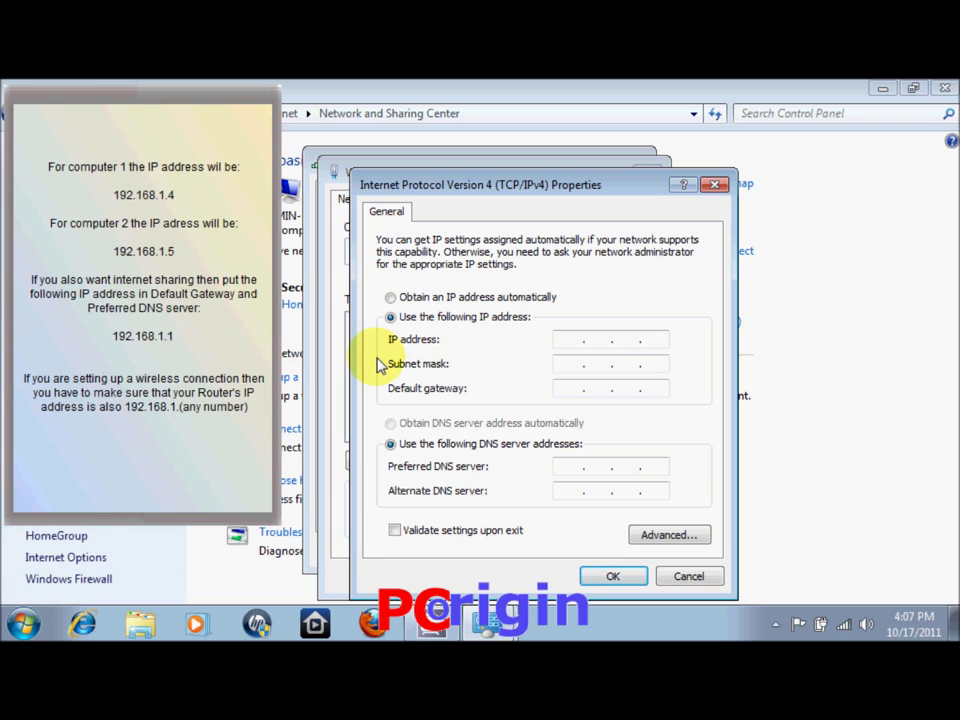
{"action": "type", "text": "192 . 168 . "}
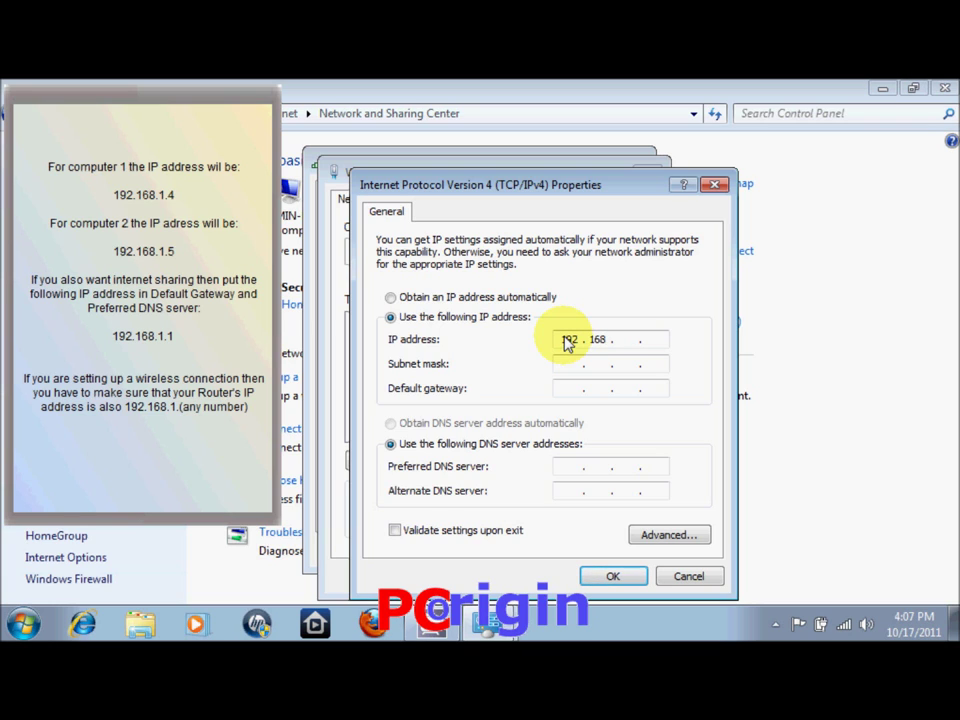
{"action": "type", "text": "1"}
{"action": "key", "text": "period"}
{"action": "type", "text": "4"}
{"action": "key", "text": "Tab"}
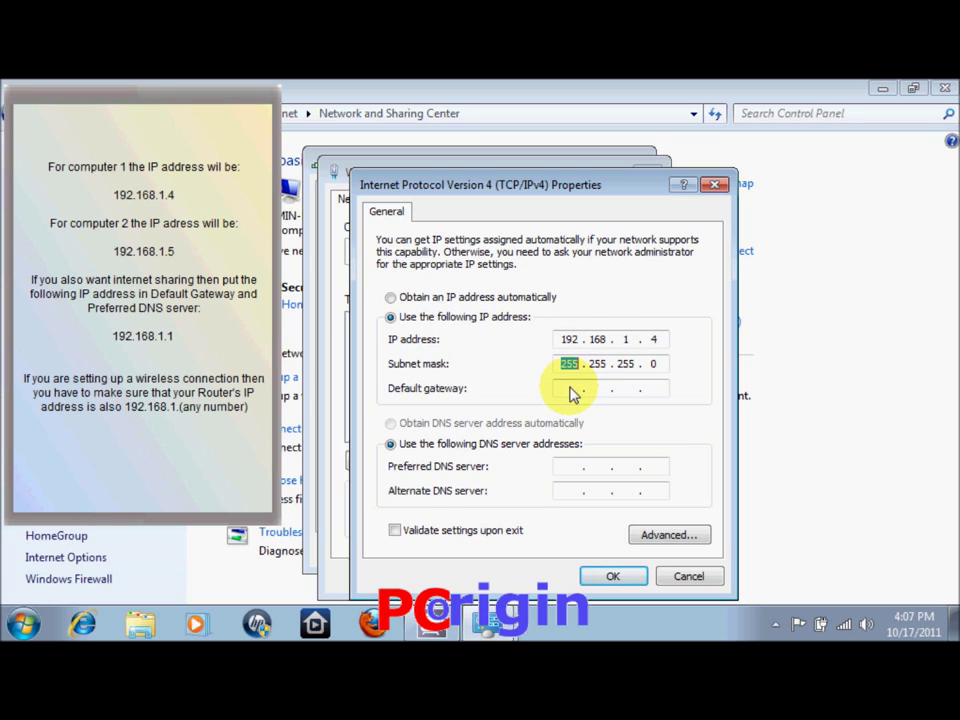
Set default gateway and preferred DNS server to 192.168.1.1 and confirm
{"action": "left_click", "coordinate": [572, 390]}
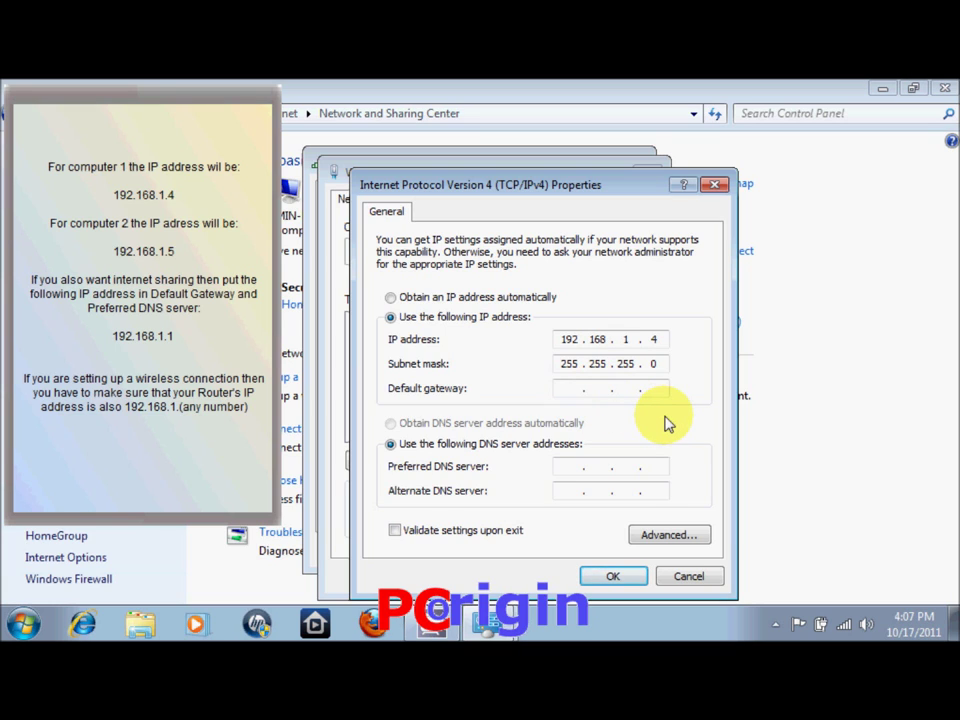
{"action": "type", "text": "192 . 168 . 1 . 1"}
{"action": "left_click", "coordinate": [570, 476]}
{"action": "type", "text": "192 . 16"}
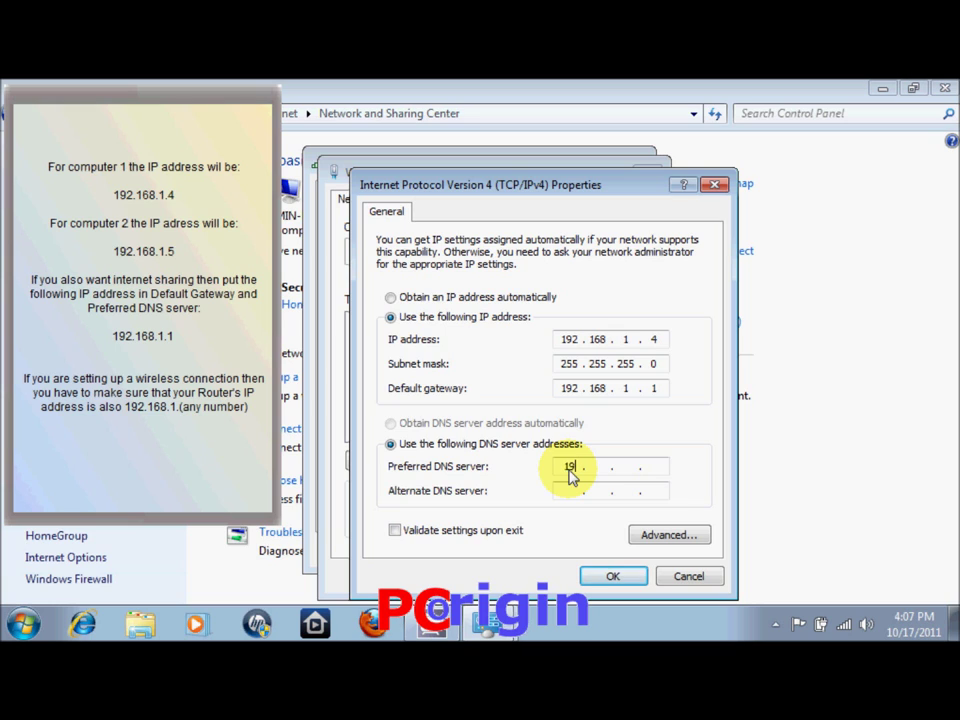
{"action": "type", "text": "8 . 1 . 1"}
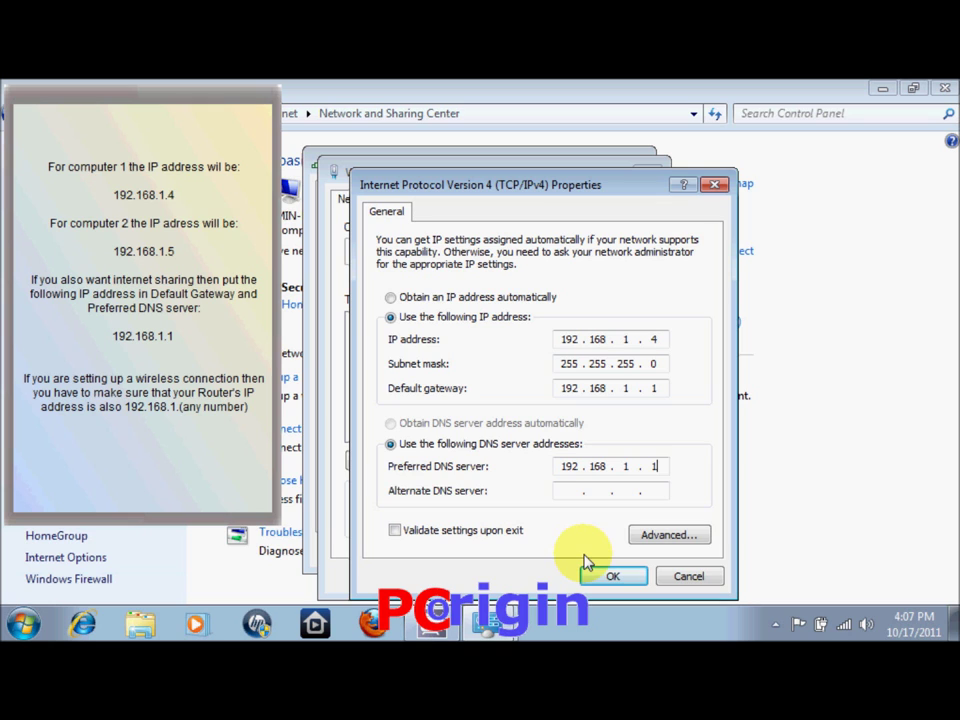
{"action": "left_click", "coordinate": [613, 576]}
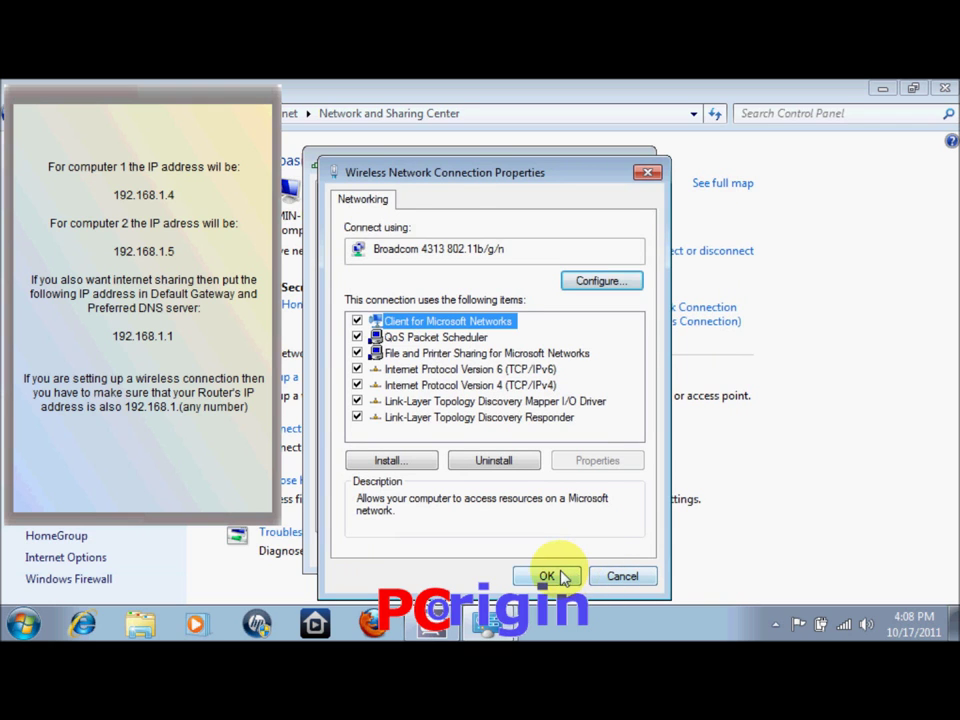
Close the connection properties and status dialogs, then go to Advanced sharing settings
{"action": "left_click", "coordinate": [549, 576]}
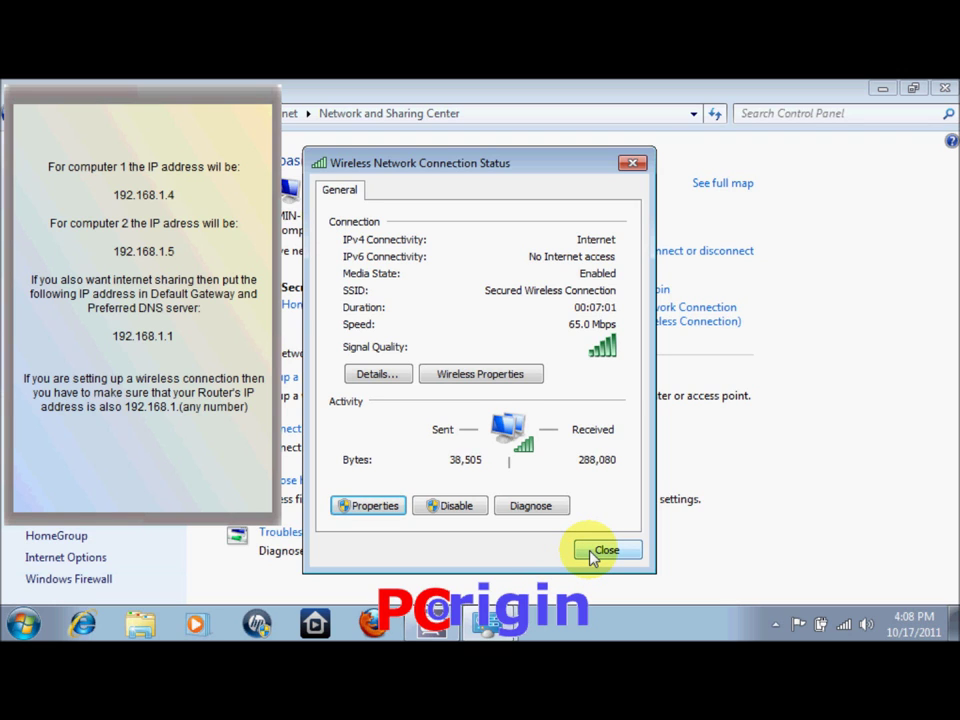
{"action": "left_click", "coordinate": [594, 554]}
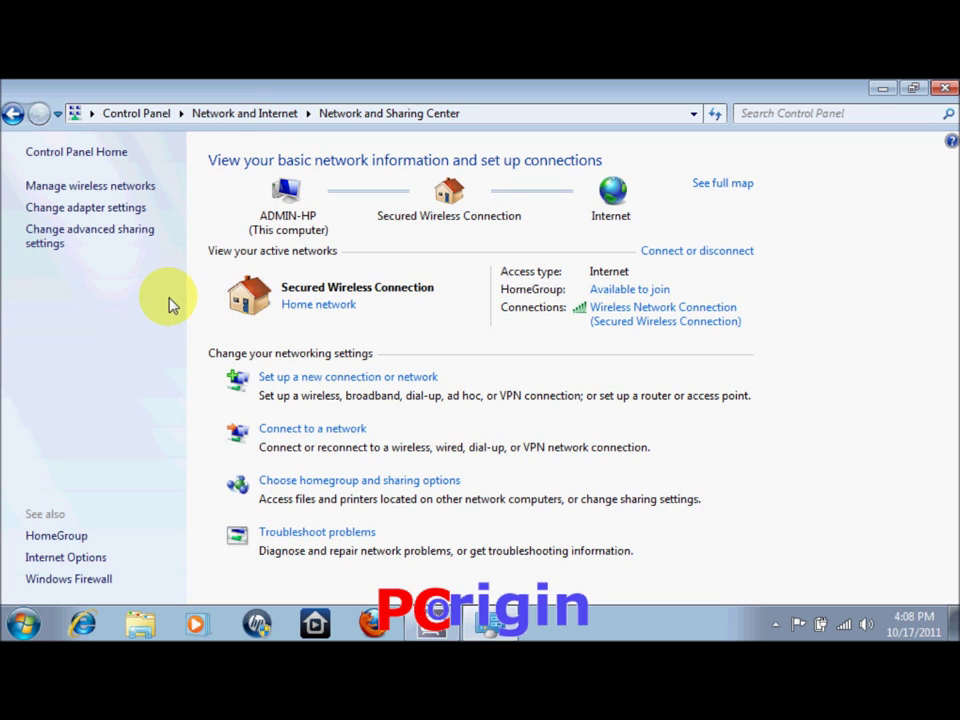
{"action": "left_click", "coordinate": [85, 238]}
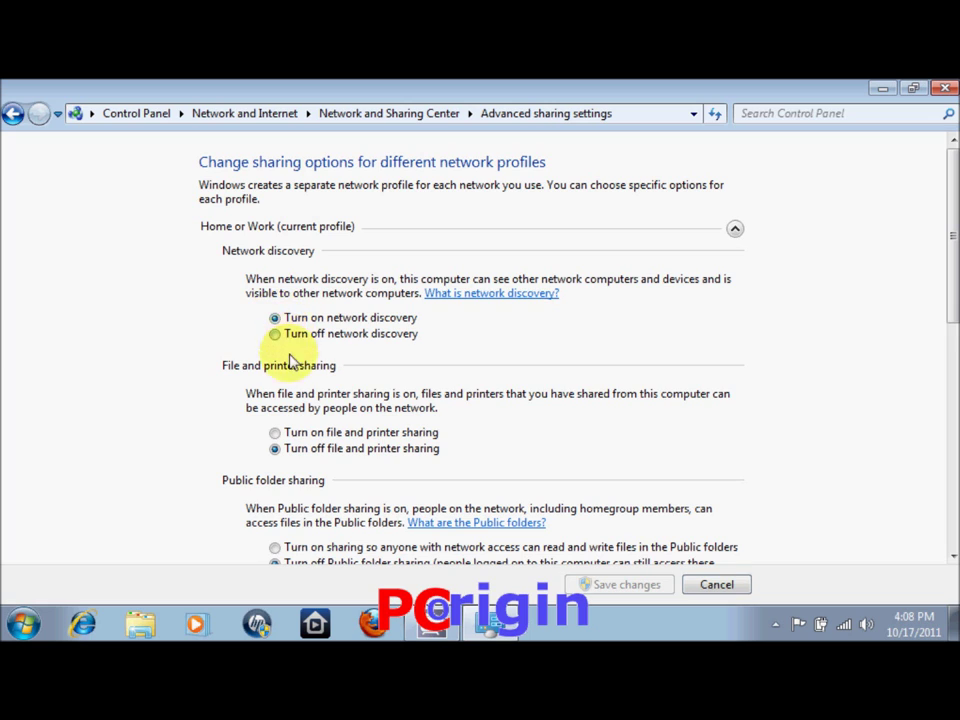
Turn on file and printer sharing, save the change, and close Network and Sharing Center
{"action": "left_click", "coordinate": [275, 433]}
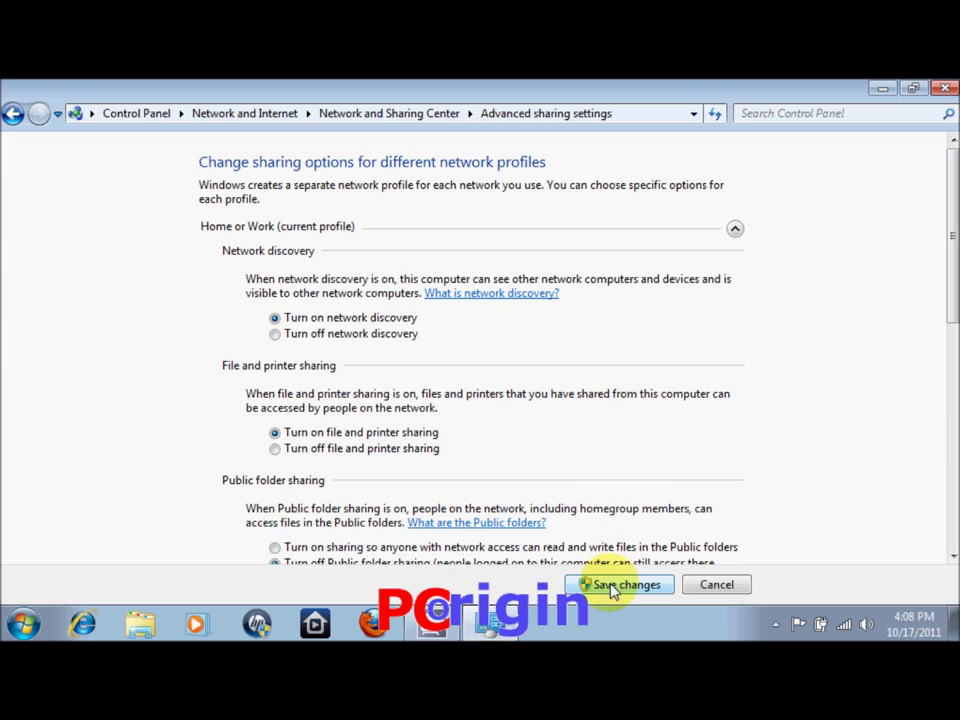
{"action": "left_click", "coordinate": [613, 590]}
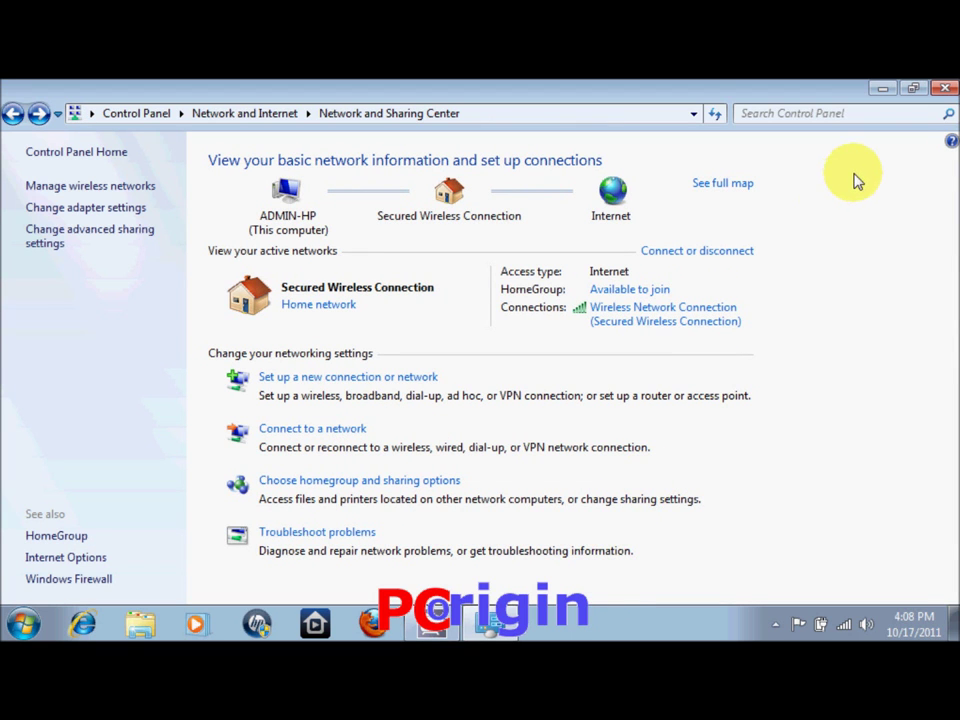
{"action": "left_click", "coordinate": [943, 90]}
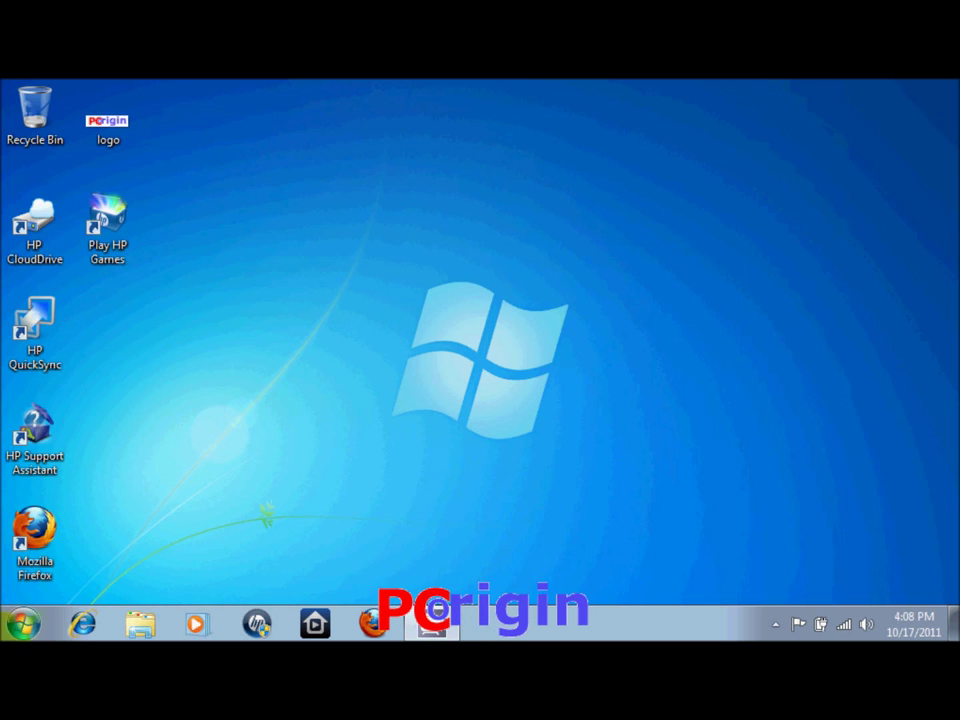
Browse from Computer to the Network folder showing ADMIN-PC, ADMIN-HP, media devices and router
{"action": "left_click", "coordinate": [22, 624]}
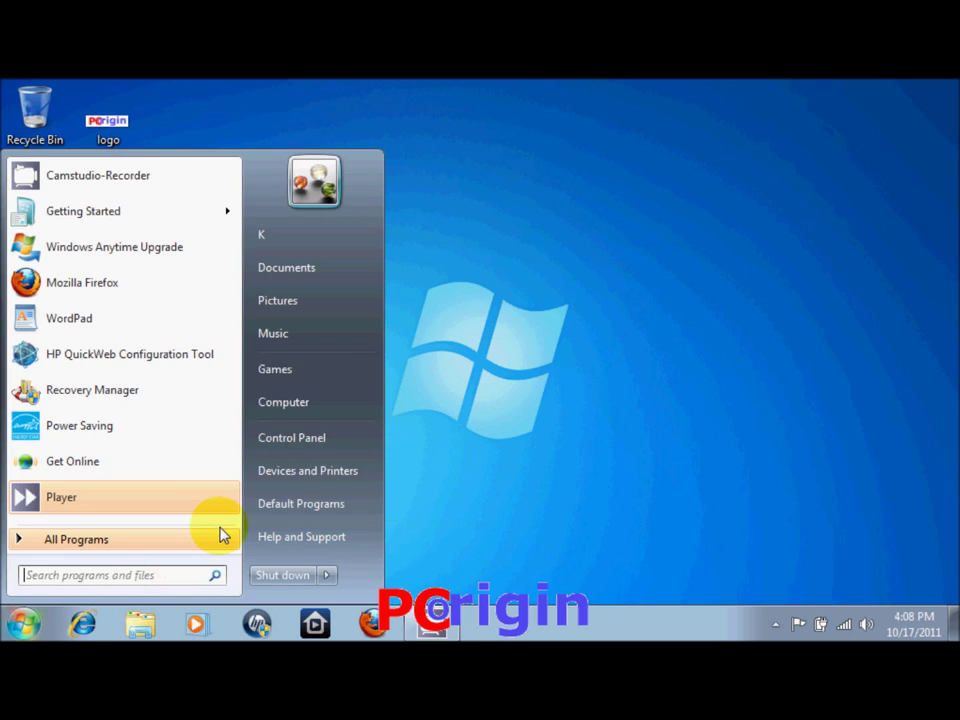
{"action": "left_click", "coordinate": [345, 408]}
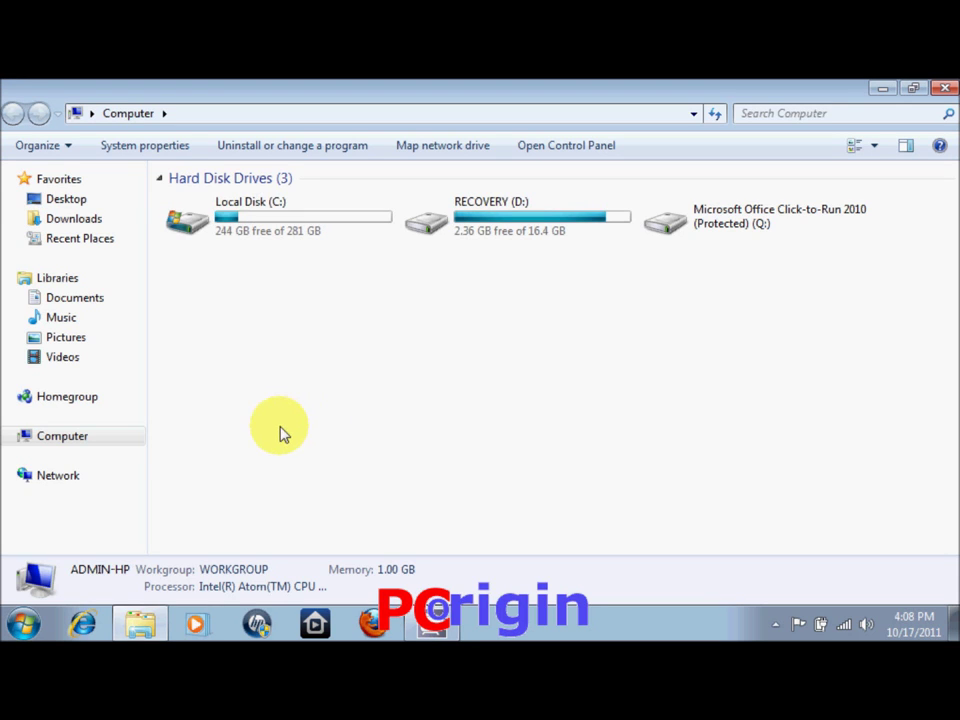
{"action": "left_click", "coordinate": [60, 476]}
{"action": "left_click", "coordinate": [86, 477]}
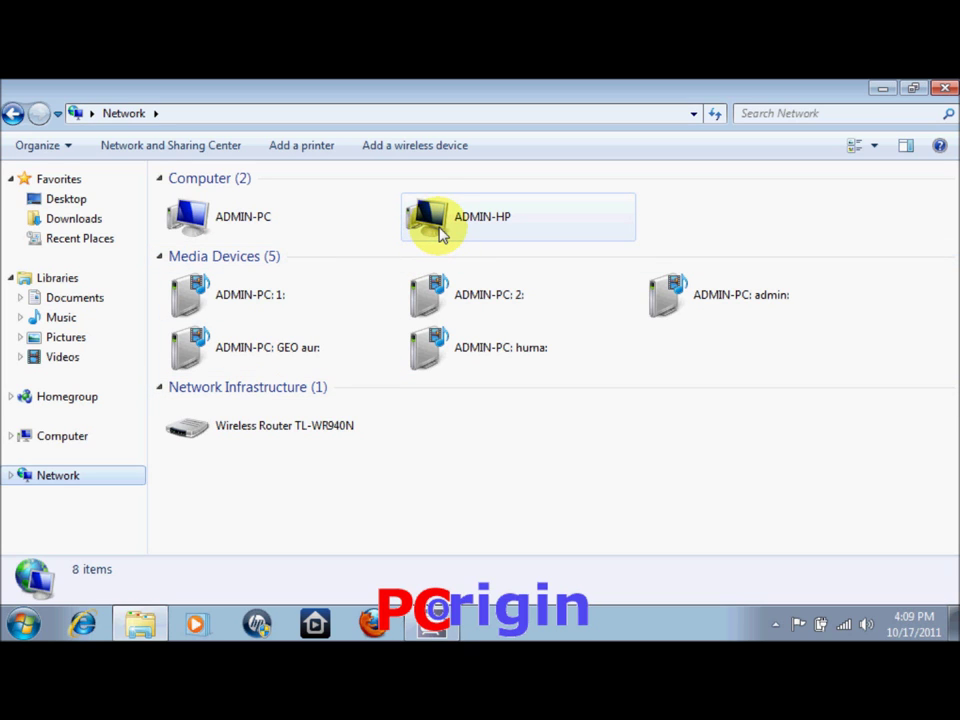
{"action": "left_click", "coordinate": [697, 216]}
Open ADMIN-PC, enter the user name, and log on with Remember my credentials ticked
{"action": "mouse_move", "coordinate": [692, 210]}
{"action": "left_mouse_down"}
{"action": "mouse_move", "coordinate": [228, 203]}
{"action": "mouse_move", "coordinate": [264, 214]}
{"action": "mouse_move", "coordinate": [678, 216]}
{"action": "left_mouse_up"}
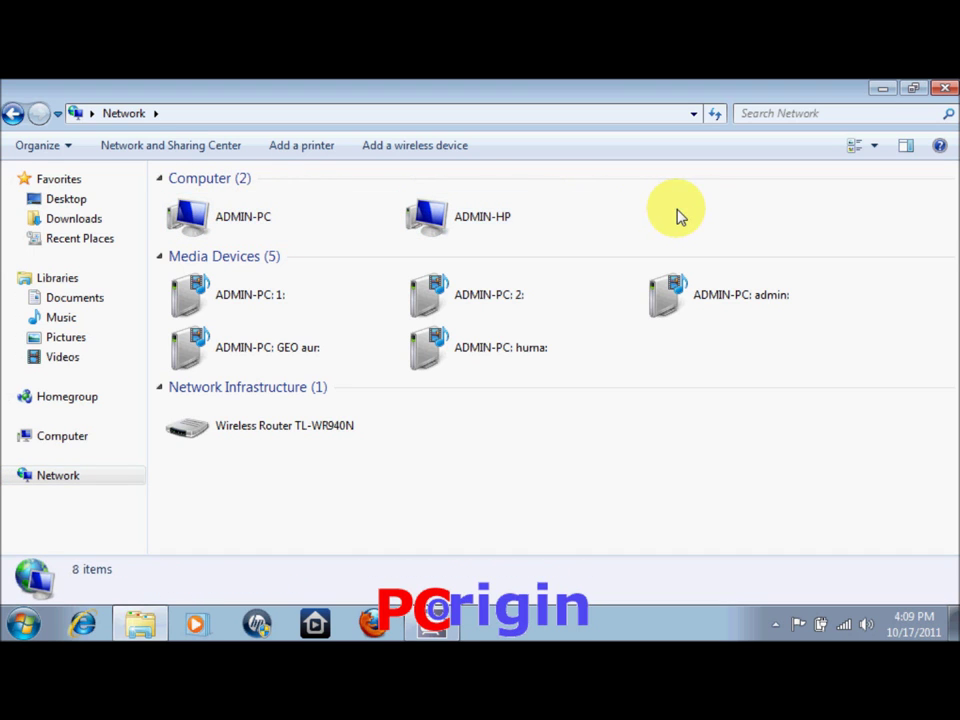
{"action": "right_click", "coordinate": [256, 222]}
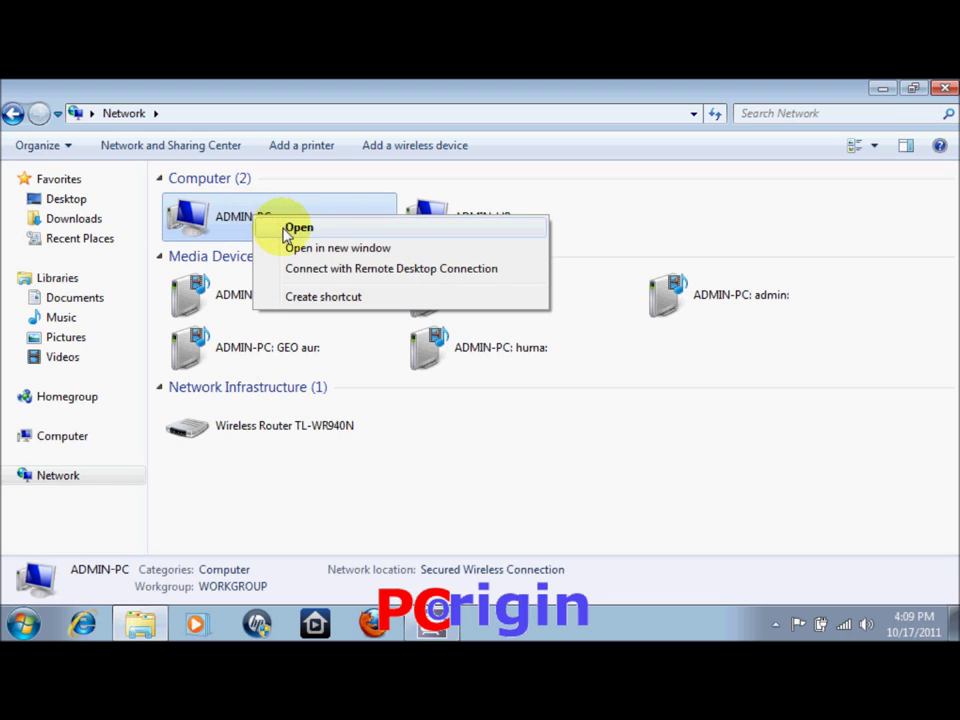
{"action": "left_click", "coordinate": [289, 230]}
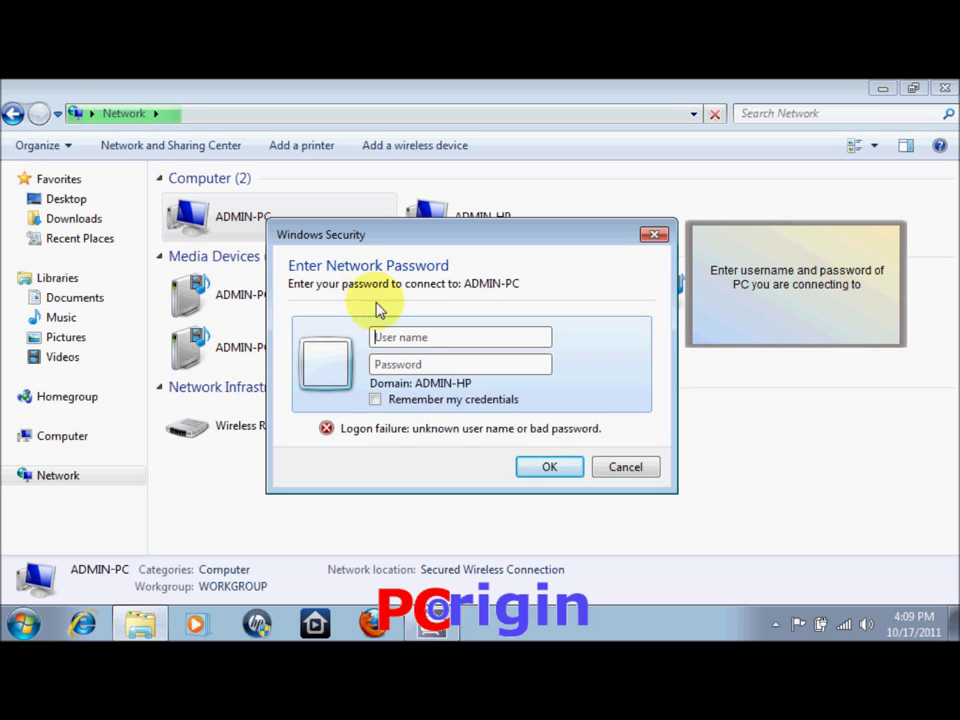
{"action": "left_click", "coordinate": [435, 346]}
{"action": "type", "text": "admin"}
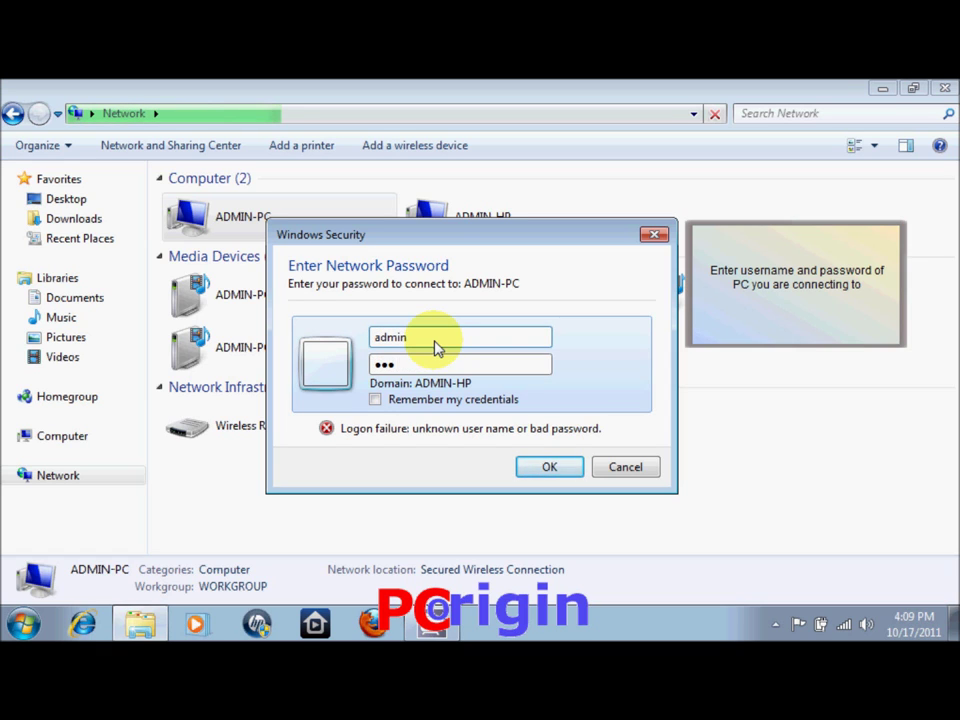
{"action": "left_click", "coordinate": [376, 399]}
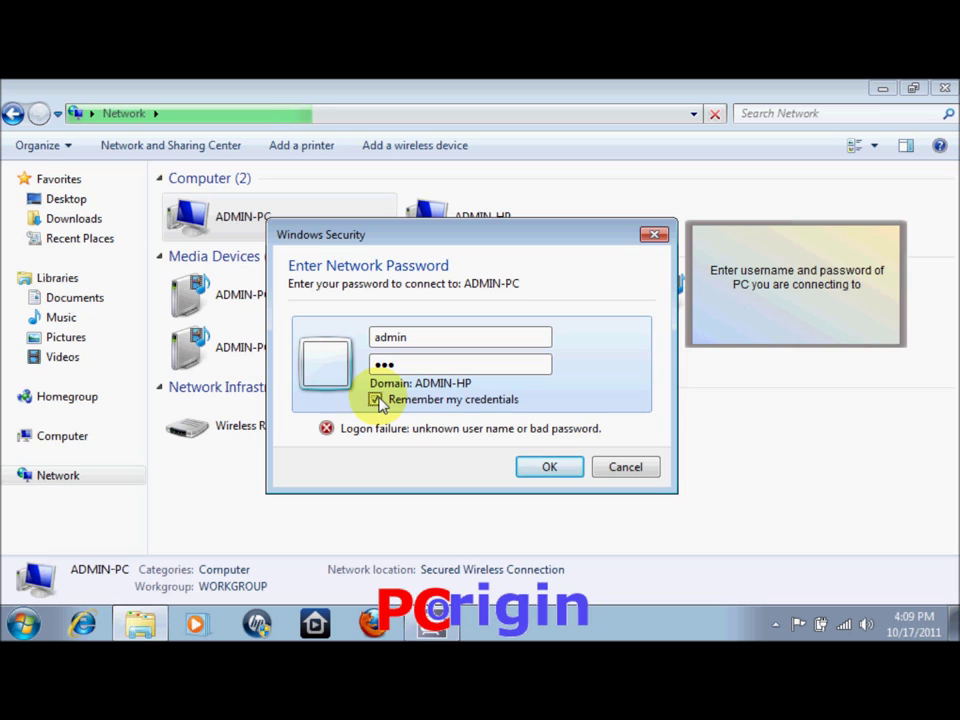
{"action": "left_click", "coordinate": [545, 466]}
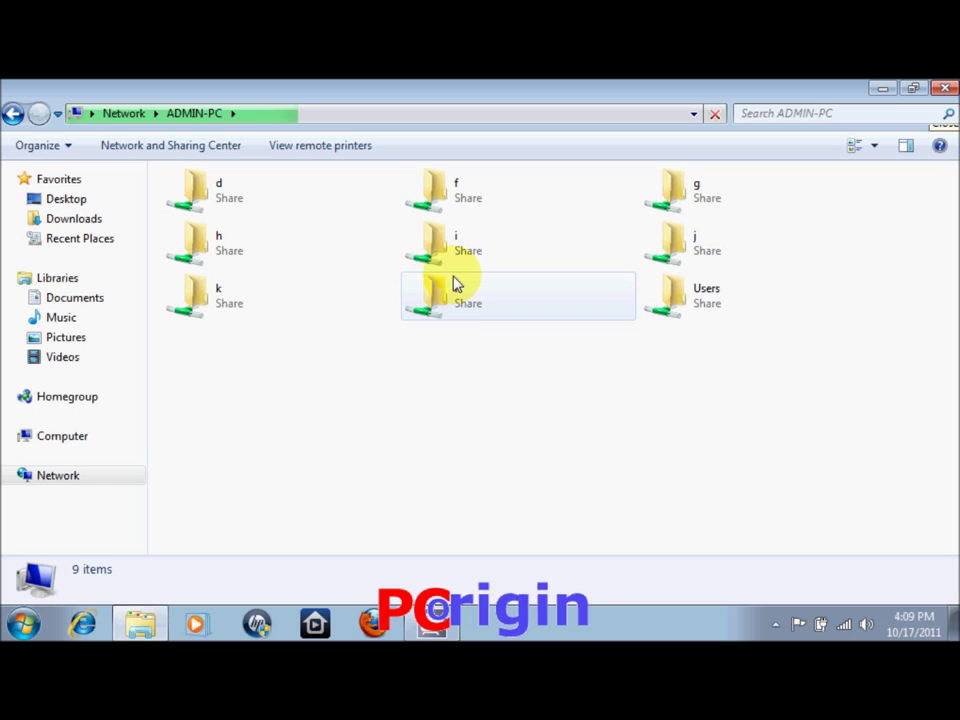
Open the Sharing tab of Local Disk (C:) Properties from the Computer view
{"action": "key", "text": "super"}
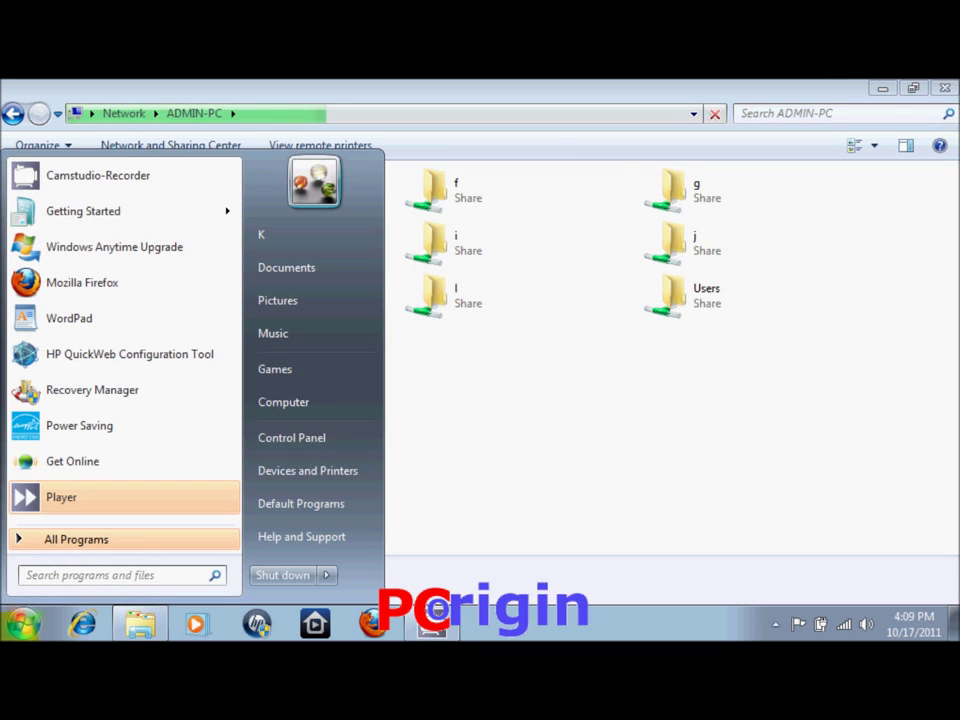
{"action": "left_click", "coordinate": [283, 412]}
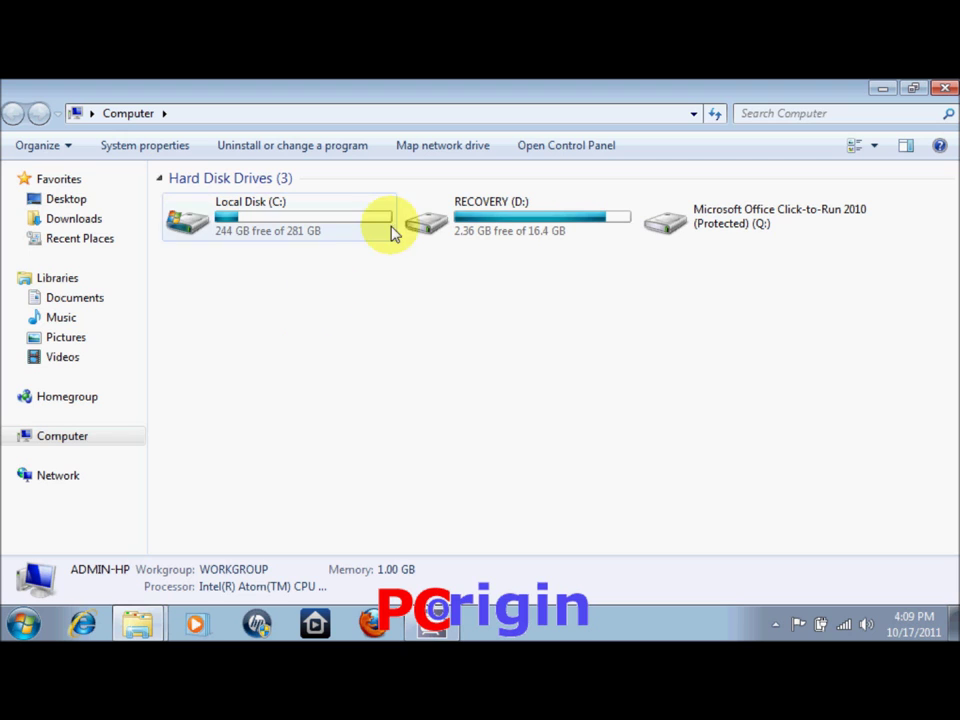
{"action": "right_click", "coordinate": [341, 232]}
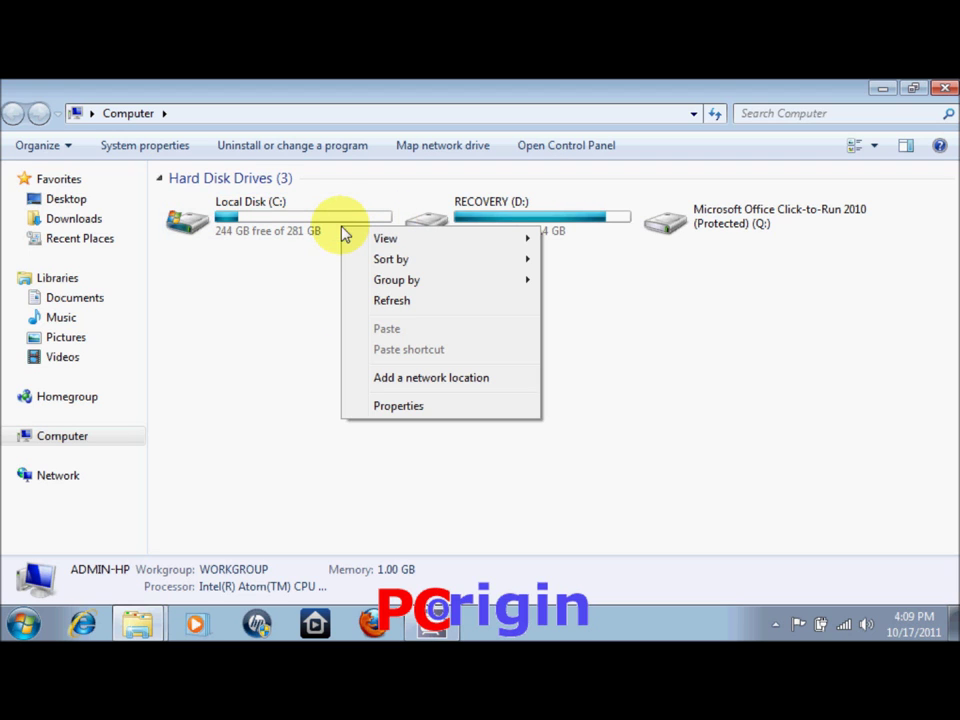
{"action": "left_click", "coordinate": [307, 227]}
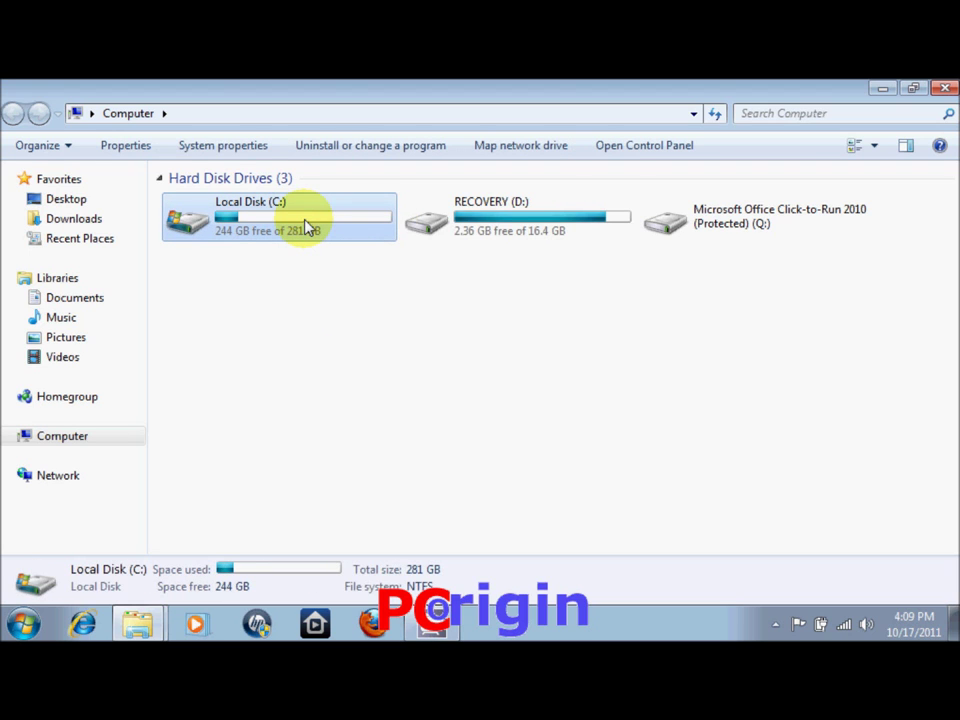
{"action": "right_click", "coordinate": [308, 228]}
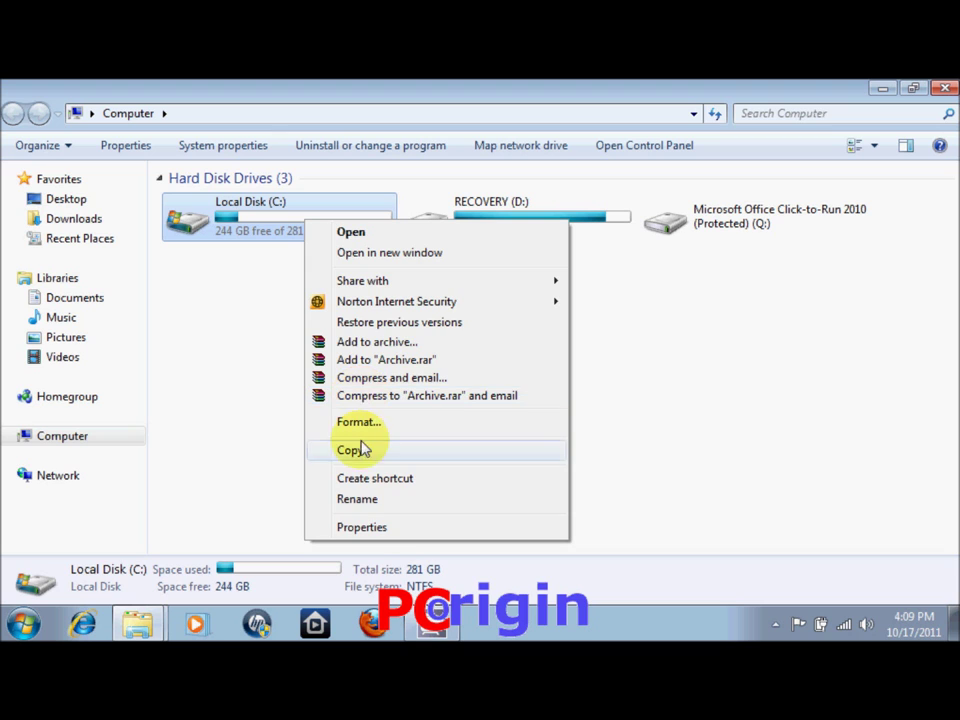
{"action": "left_click", "coordinate": [372, 527]}
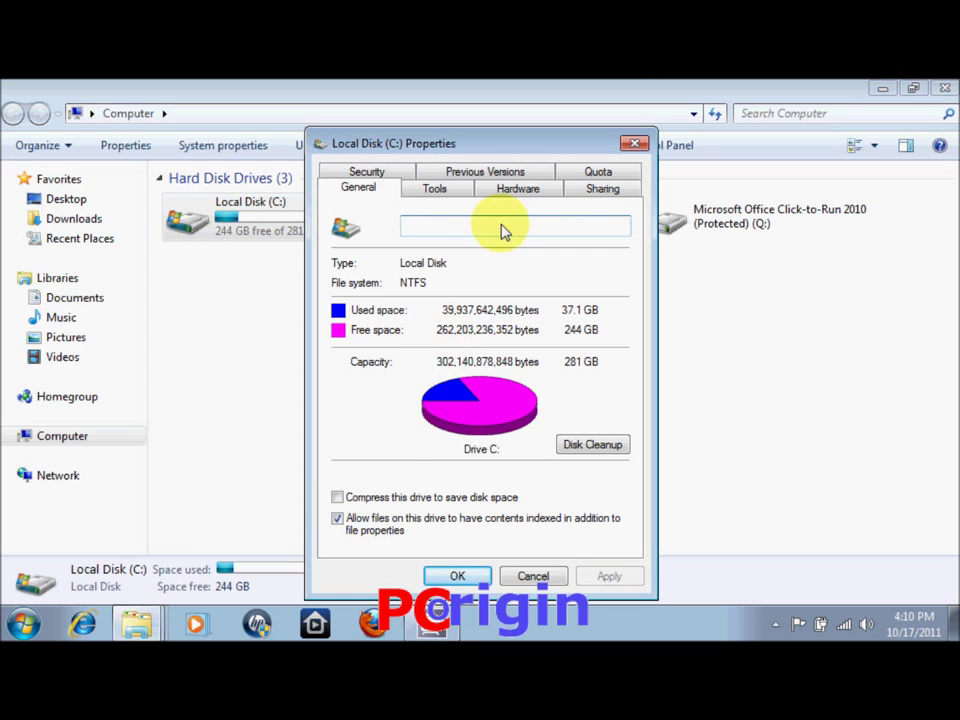
{"action": "left_click", "coordinate": [588, 195]}
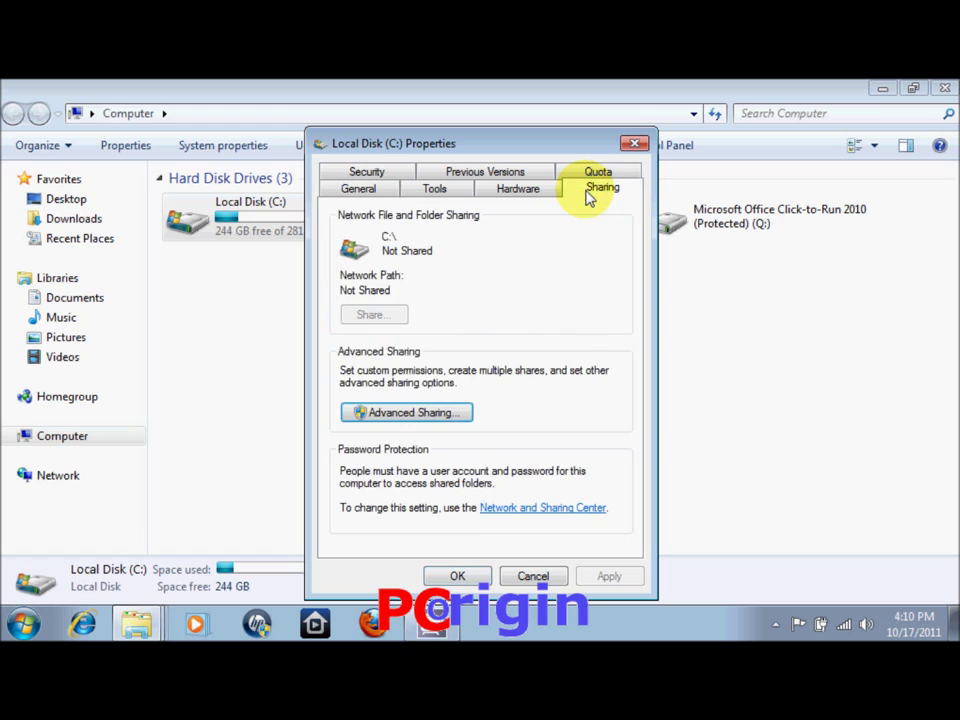
Share the whole C: drive under the share name C through Advanced Sharing
{"action": "left_click", "coordinate": [410, 416]}
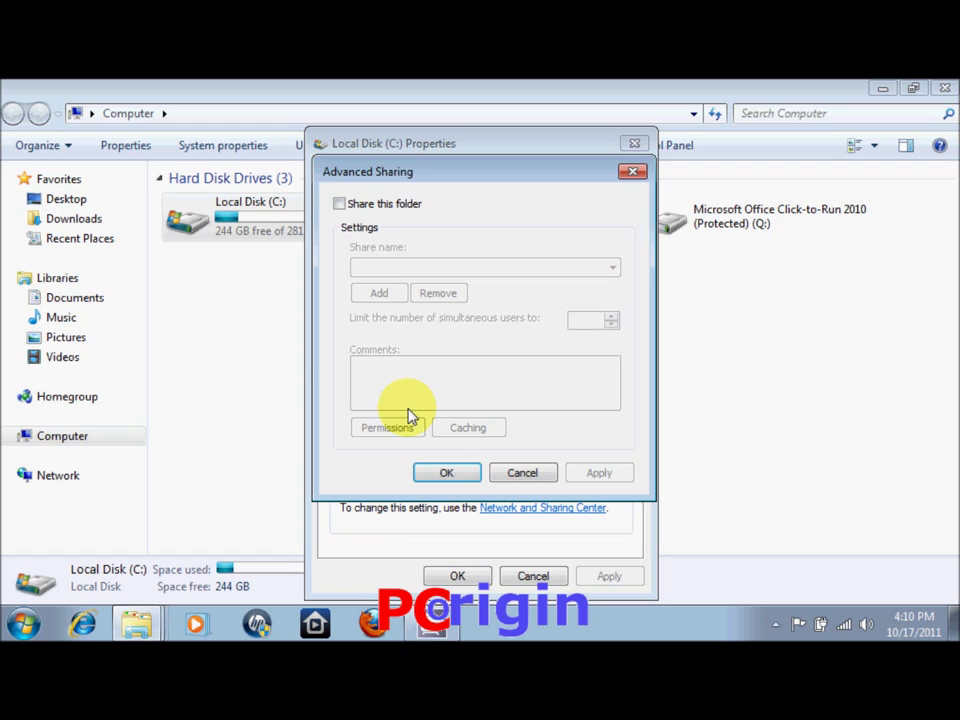
{"action": "left_click", "coordinate": [339, 204]}
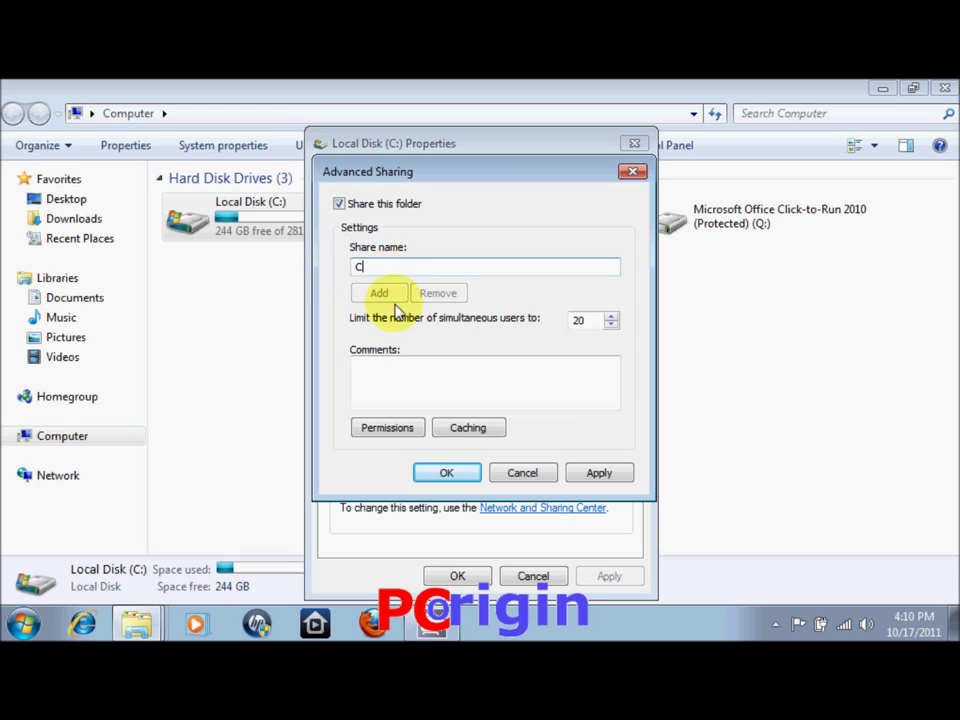
{"action": "left_click", "coordinate": [598, 472]}
{"action": "left_click", "coordinate": [448, 474]}
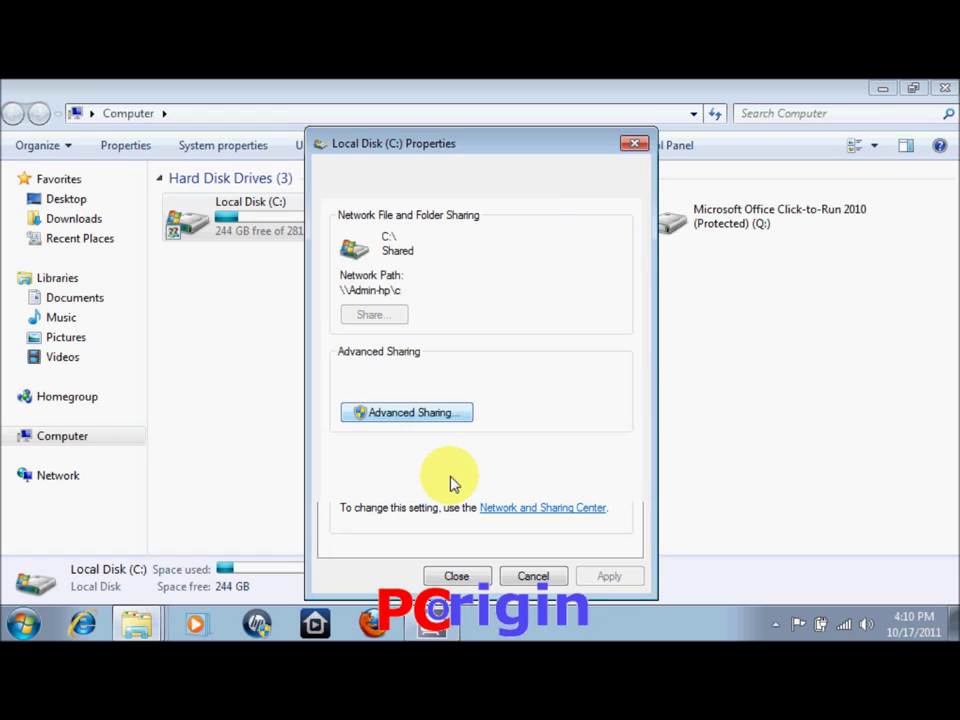
{"action": "left_click", "coordinate": [454, 576]}
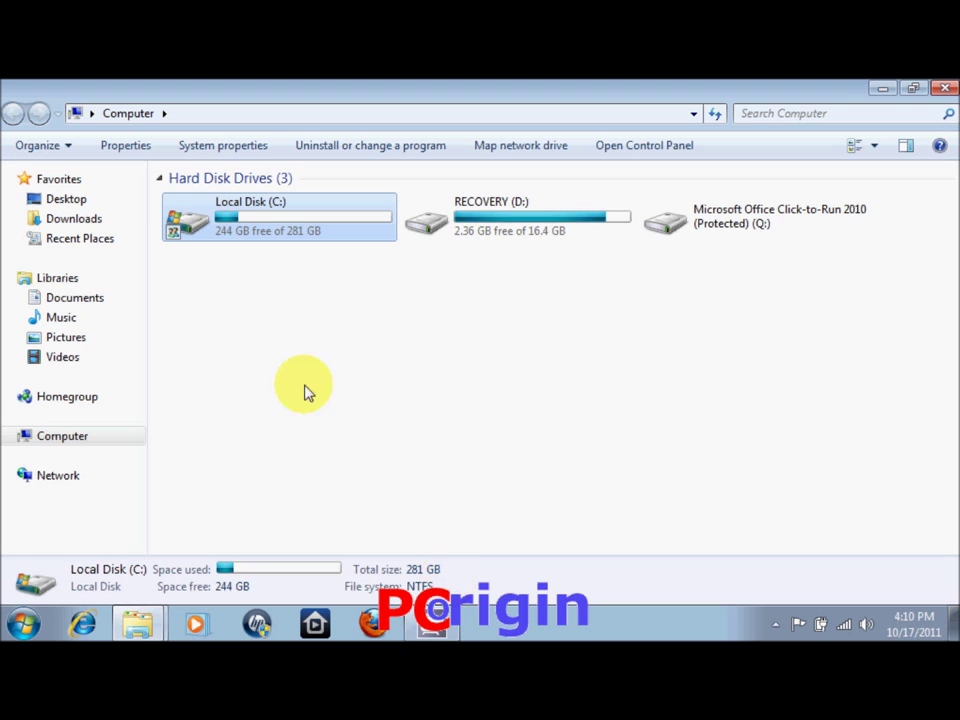
Browse Network to ADMIN-HP and open its c share to list the drive's contents
{"action": "left_click", "coordinate": [287, 332]}
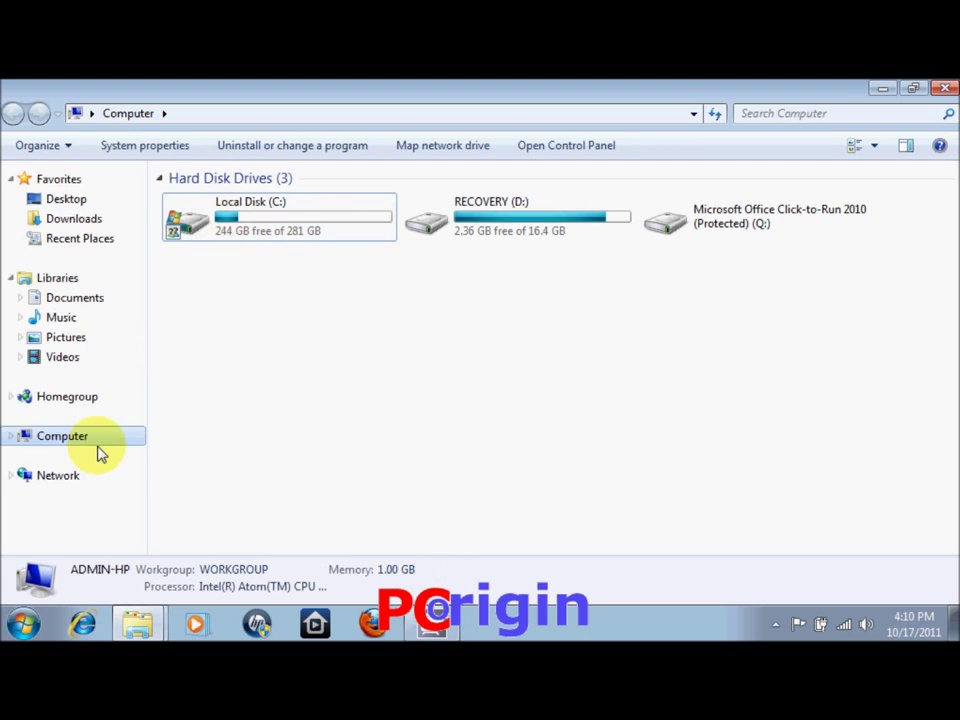
{"action": "left_click", "coordinate": [82, 481]}
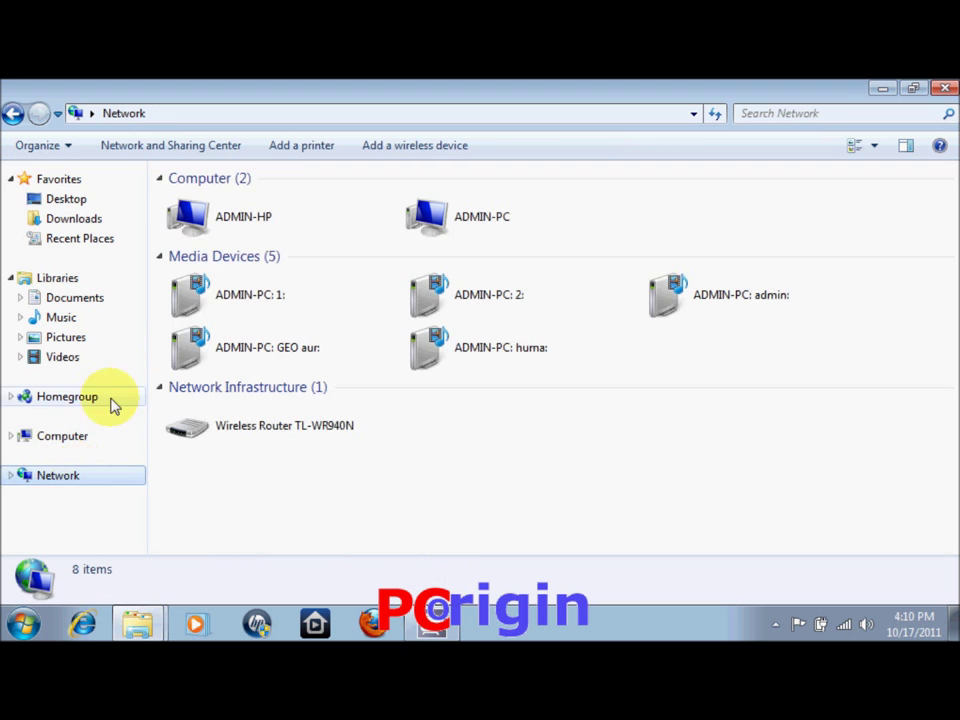
{"action": "left_click", "coordinate": [293, 226]}
{"action": "double_click", "coordinate": [293, 226]}
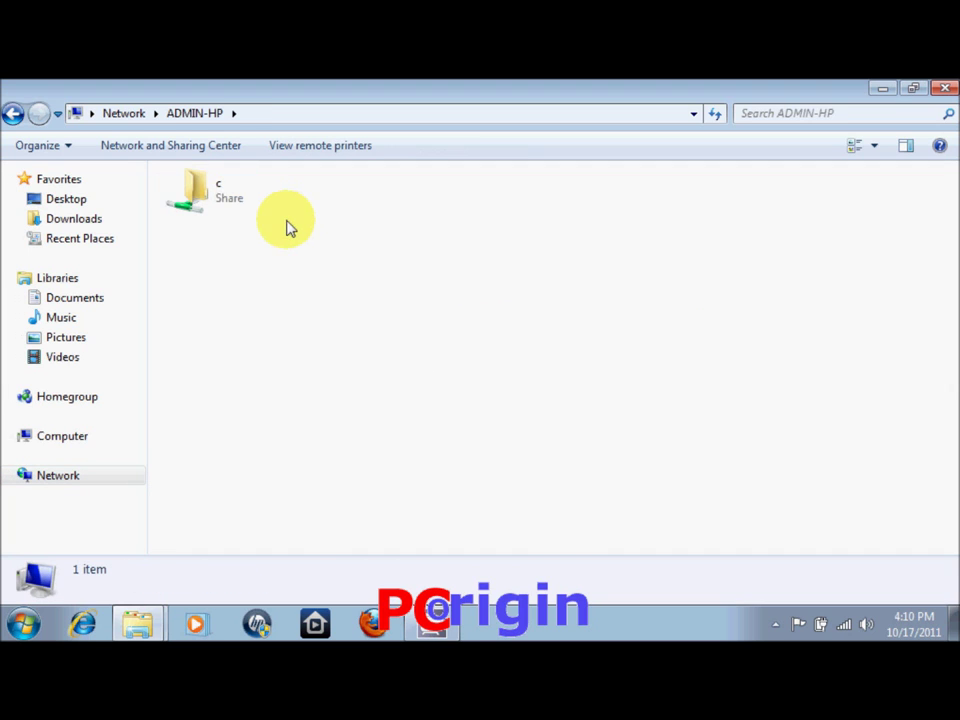
{"action": "left_click", "coordinate": [233, 203]}
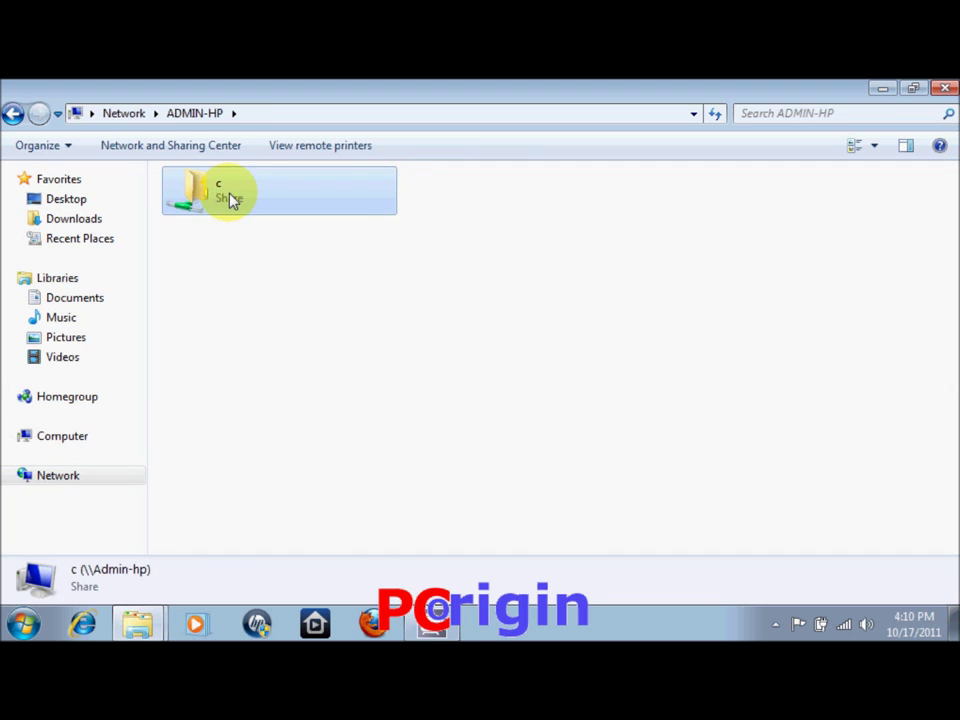
{"action": "double_click", "coordinate": [230, 200]}
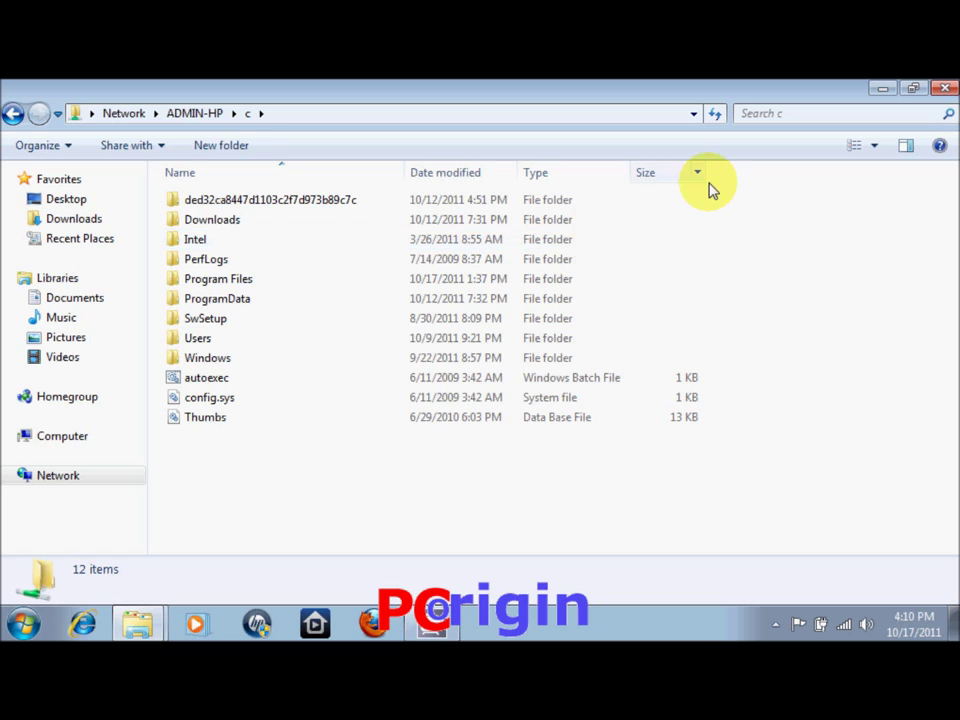